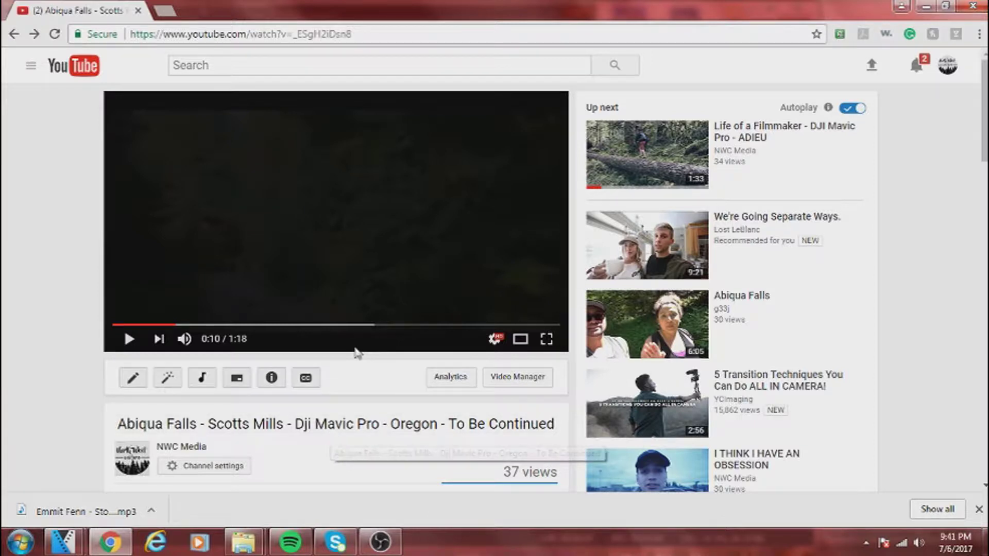
# Play the Abiqua Falls trail video on YouTube and pause it at 0:24.
pyautogui.click(122, 255)
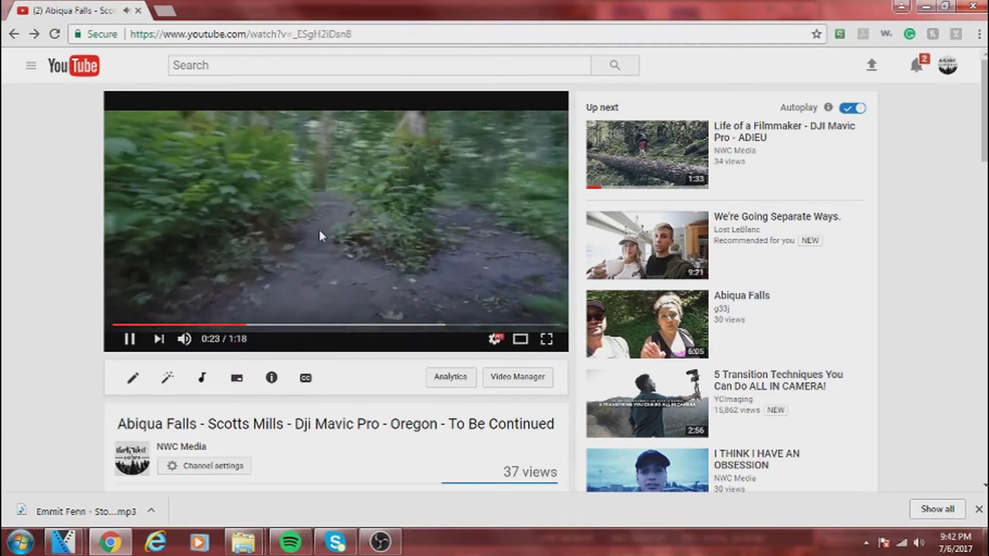
pyautogui.click(320, 231)
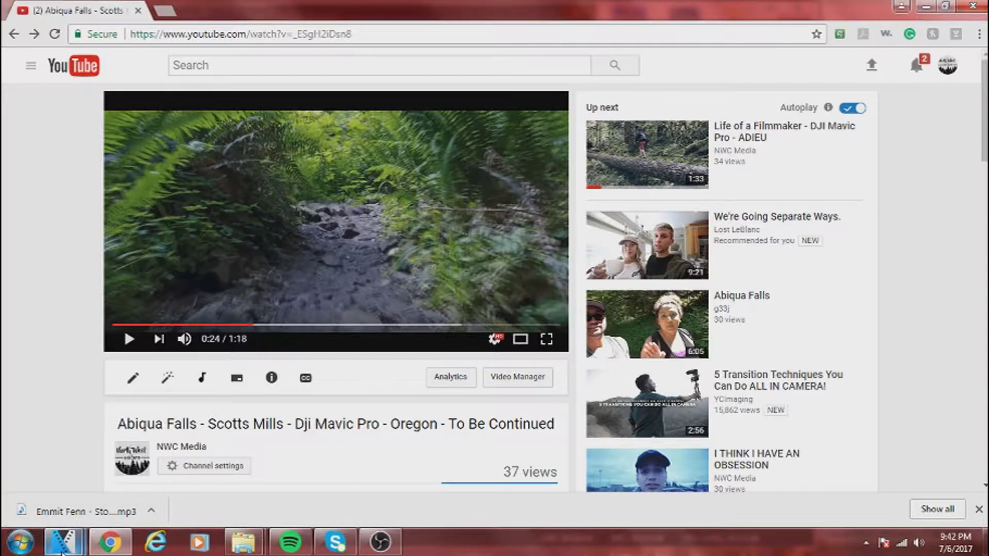
# Bring the Untitled VEGAS project forward, select the audio track and rewind to the start.
pyautogui.moveTo(62, 551)
pyautogui.click(248, 488)
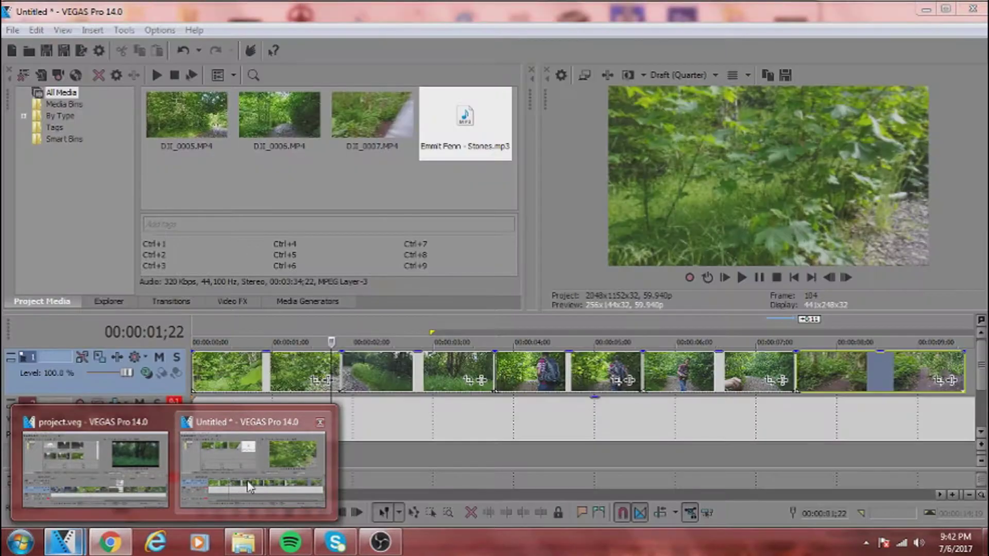
pyautogui.click(252, 448)
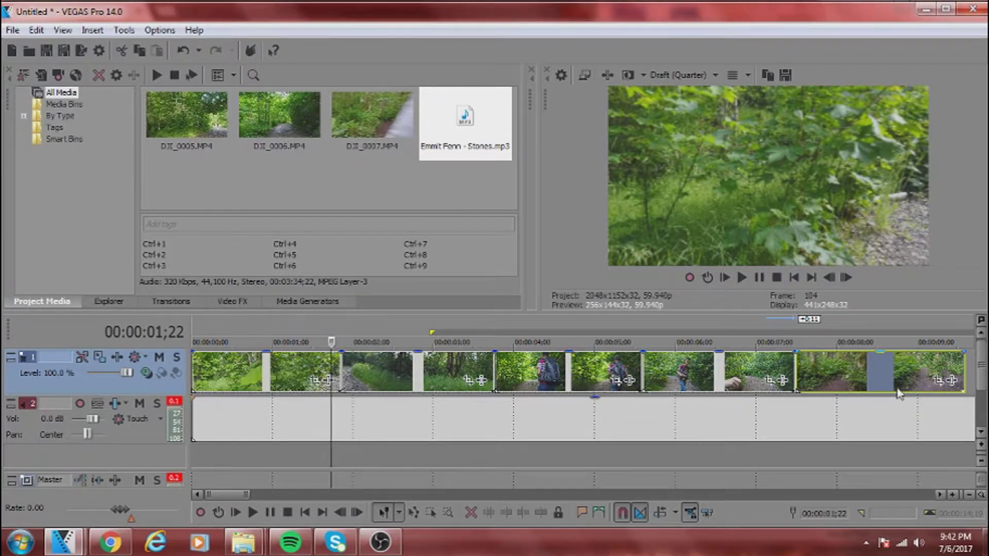
pyautogui.click(206, 421)
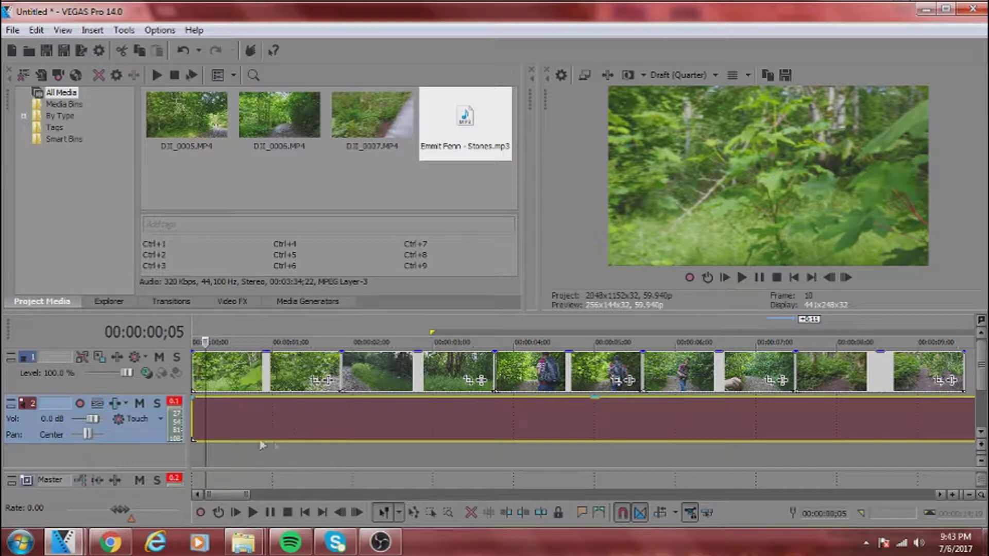
pyautogui.click(194, 418)
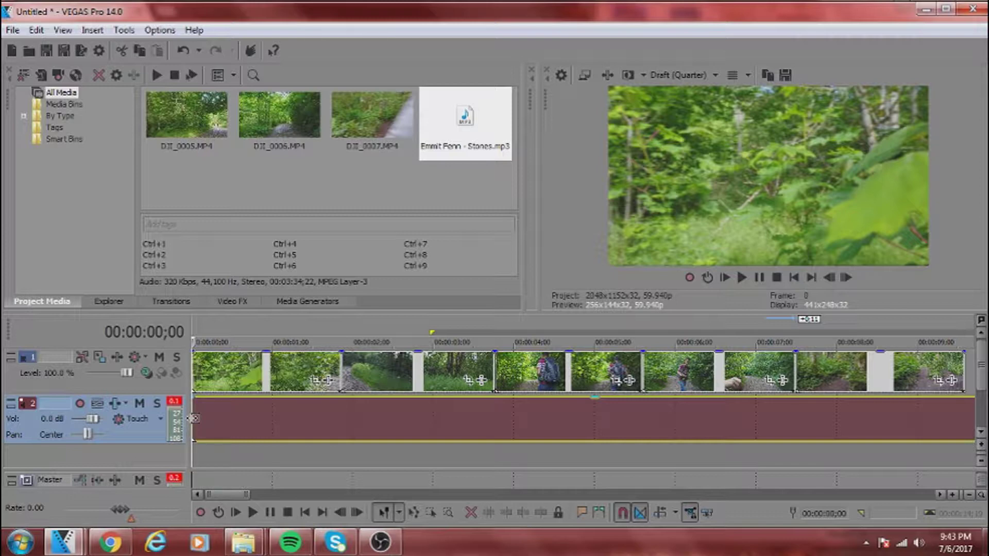
# Play the project and drop markers on each music beat, up to marker 5.
pyautogui.press('space')
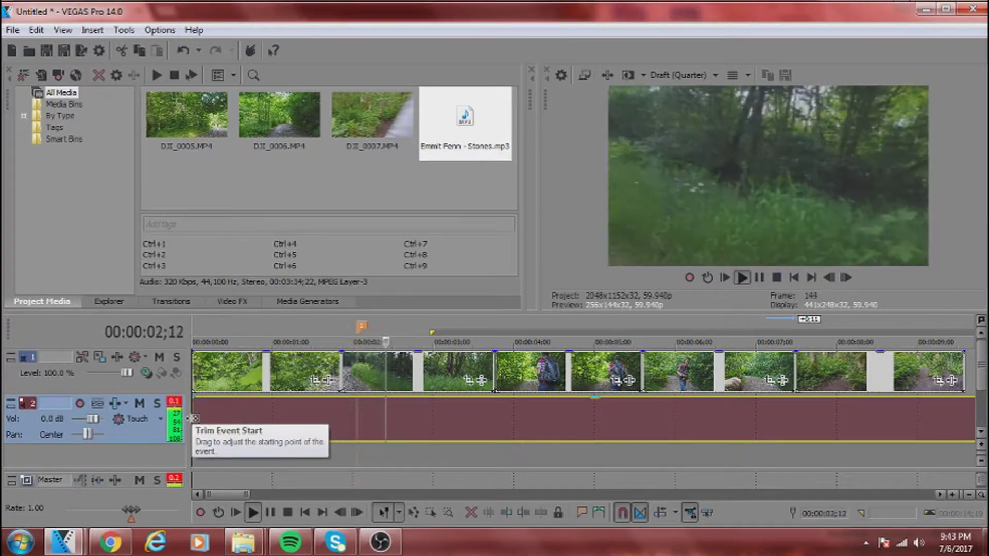
pyautogui.press('m')
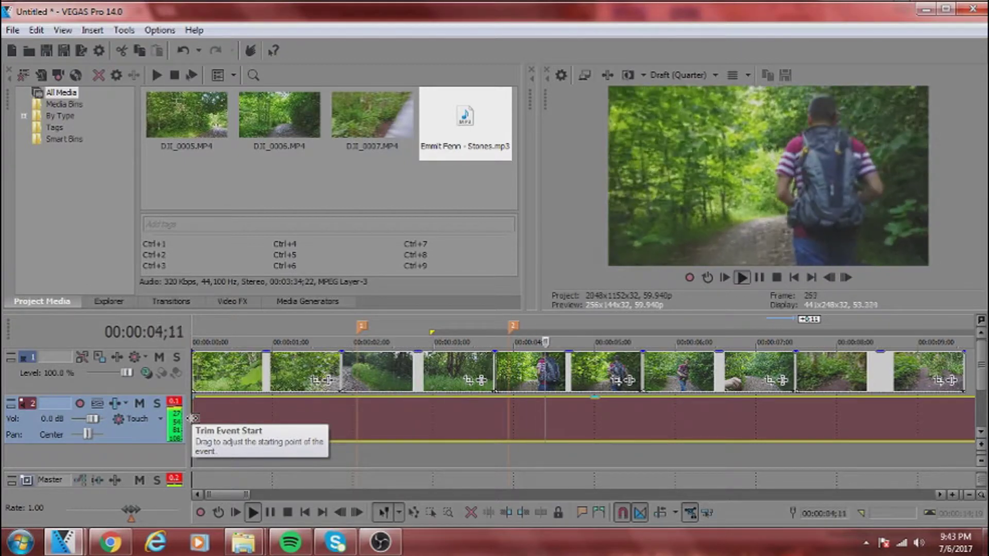
pyautogui.press('m')
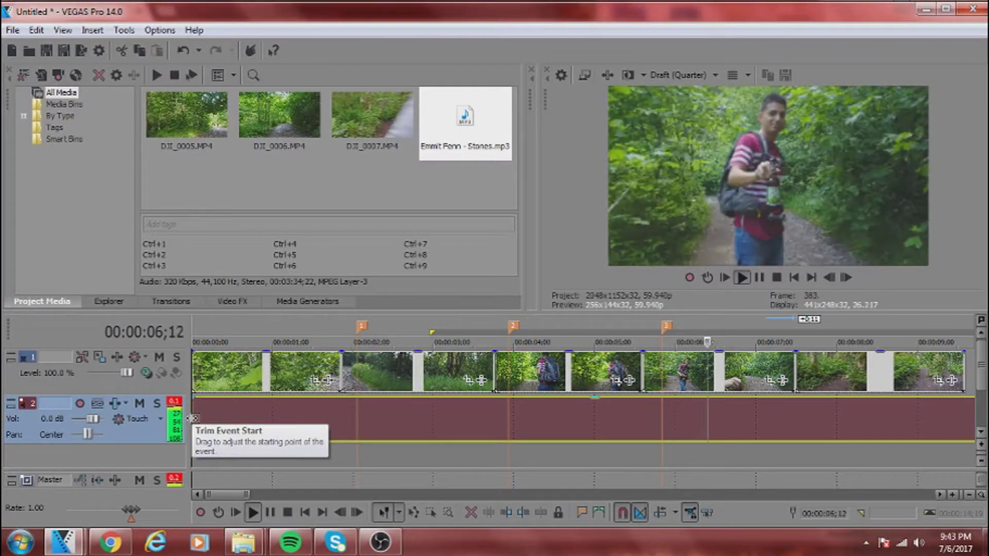
pyautogui.press('m')
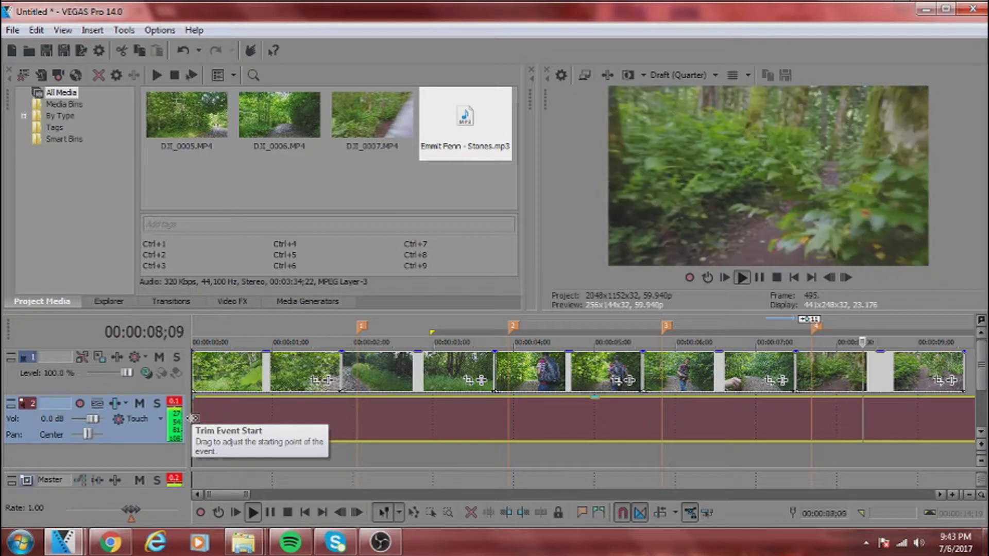
pyautogui.press('m')
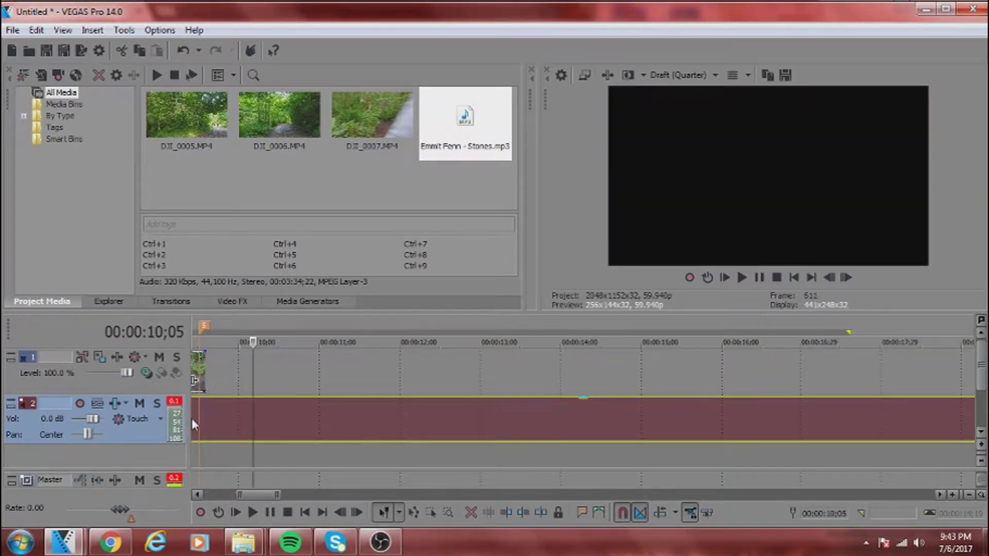
pyautogui.scroll(-5, 288, 391)
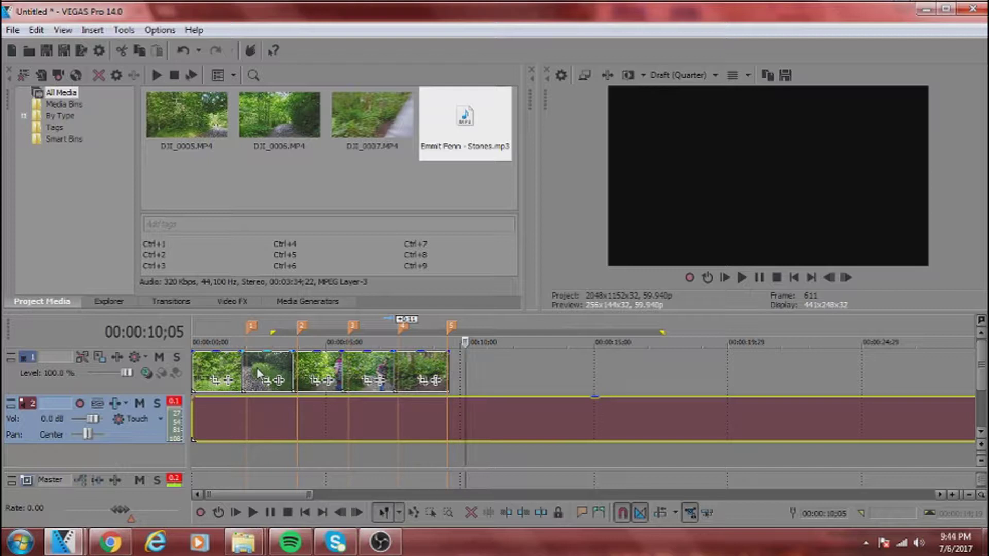
# Shift the second and fourth clips later, then slide the second back to overlap the first.
pyautogui.moveTo(253, 366); pyautogui.dragTo(234, 374)
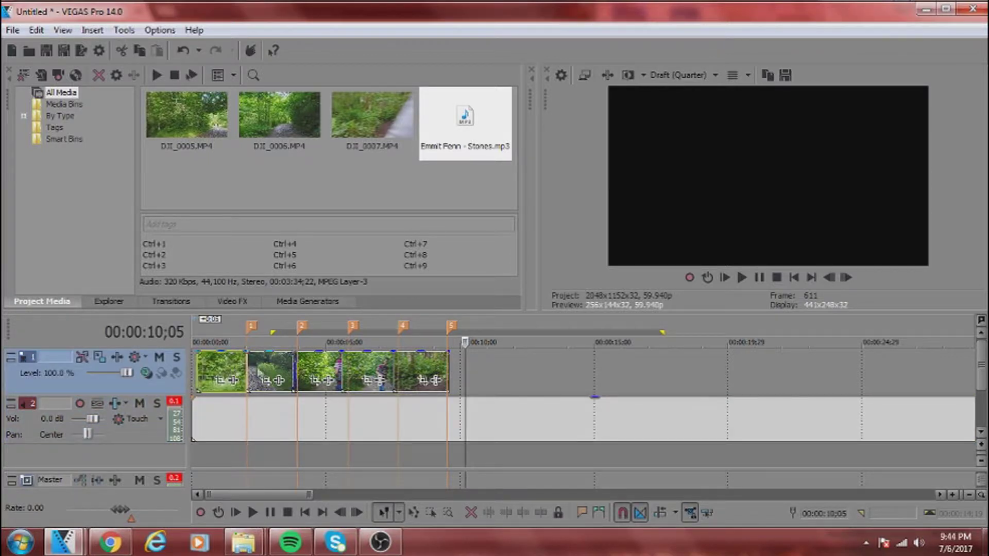
pyautogui.moveTo(309, 371); pyautogui.dragTo(425, 373)
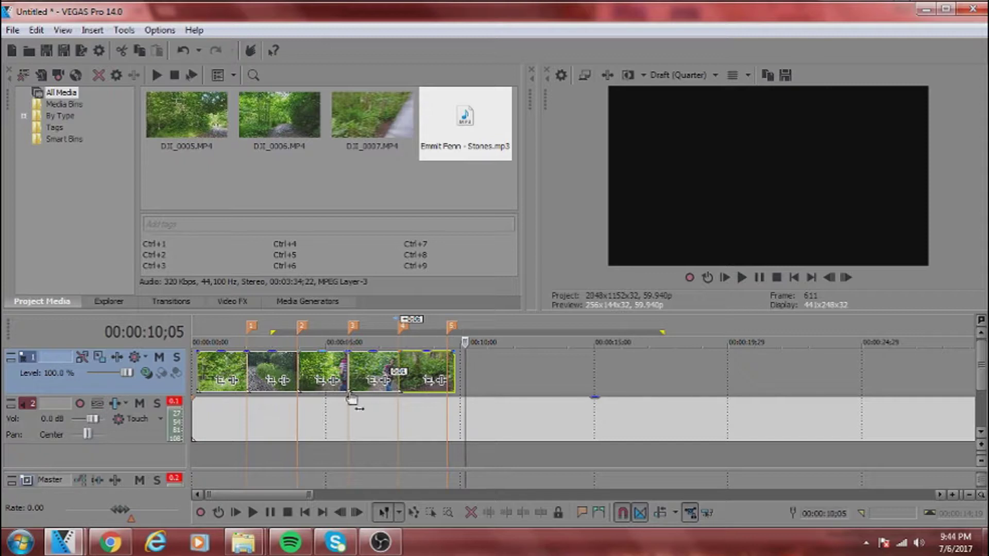
pyautogui.click(197, 363)
pyautogui.scroll(6, 194, 363)
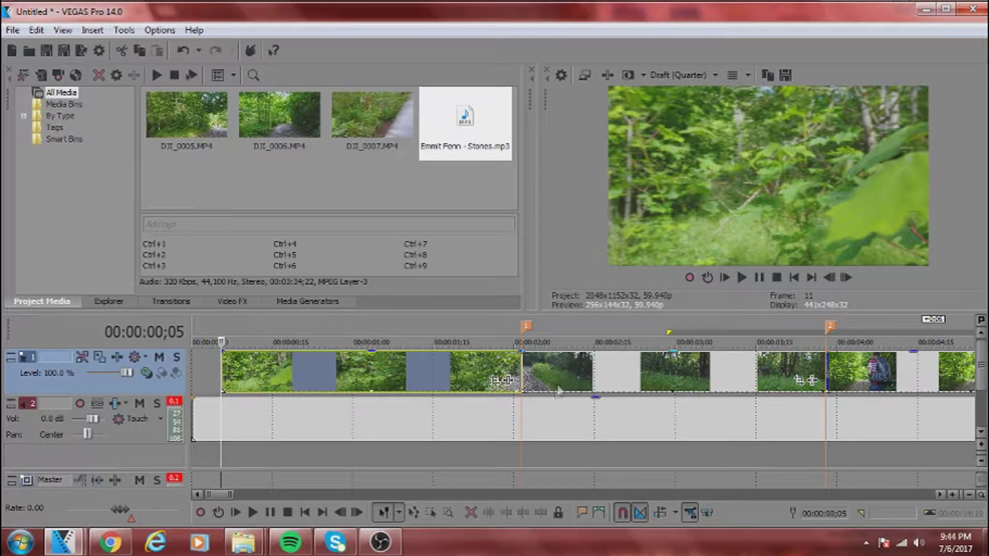
pyautogui.click(540, 378)
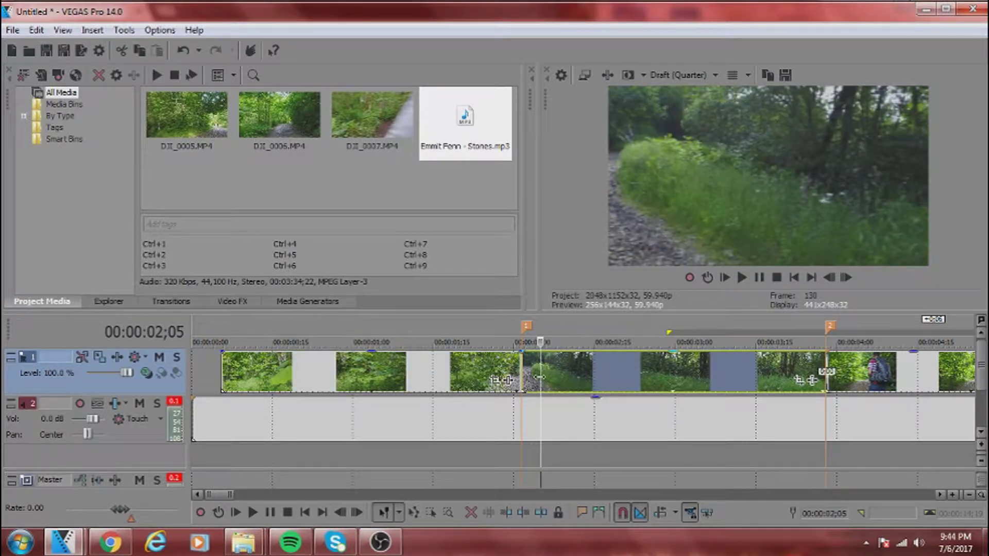
pyautogui.moveTo(555, 376); pyautogui.dragTo(535, 375)
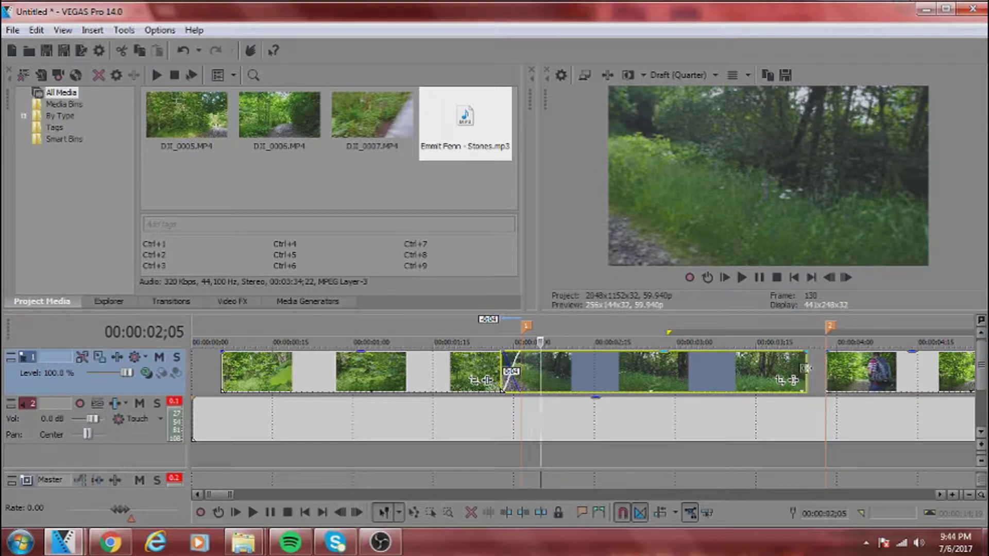
# Drag another clip into place and play back to check the cuts against the markers.
pyautogui.moveTo(813, 368); pyautogui.dragTo(360, 365)
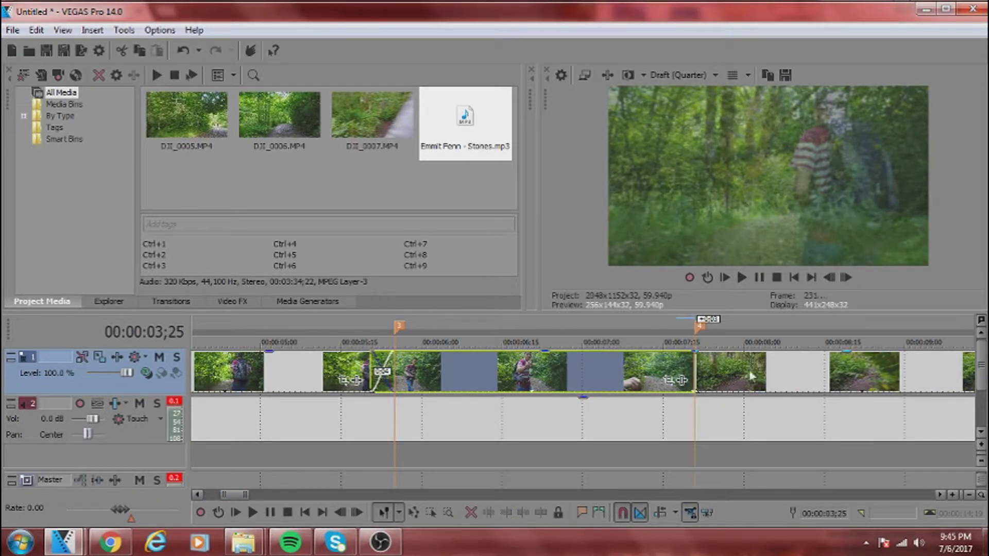
pyautogui.scroll(-3, 727, 371)
pyautogui.scroll(-4, 752, 372)
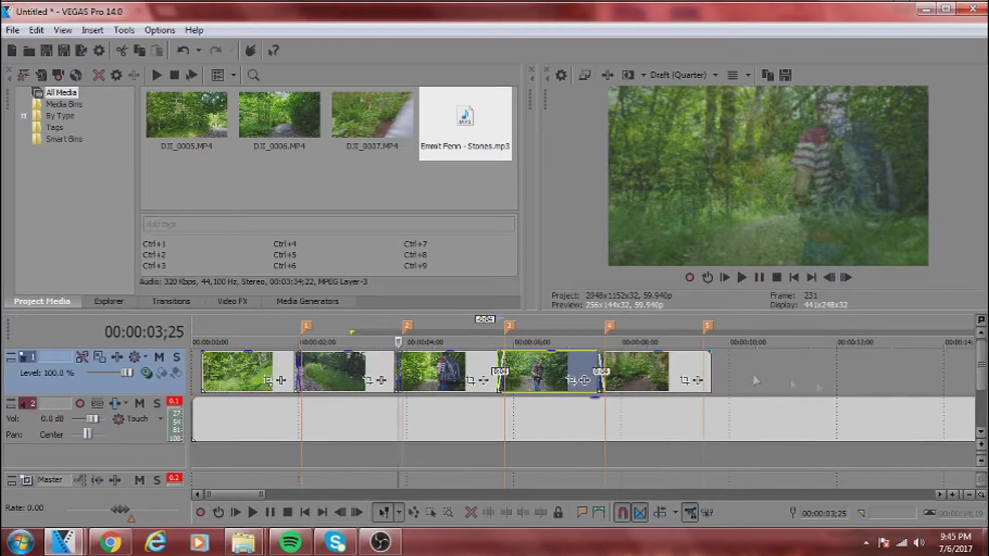
pyautogui.click(253, 512)
pyautogui.click(295, 372)
pyautogui.scroll(2, 316, 382)
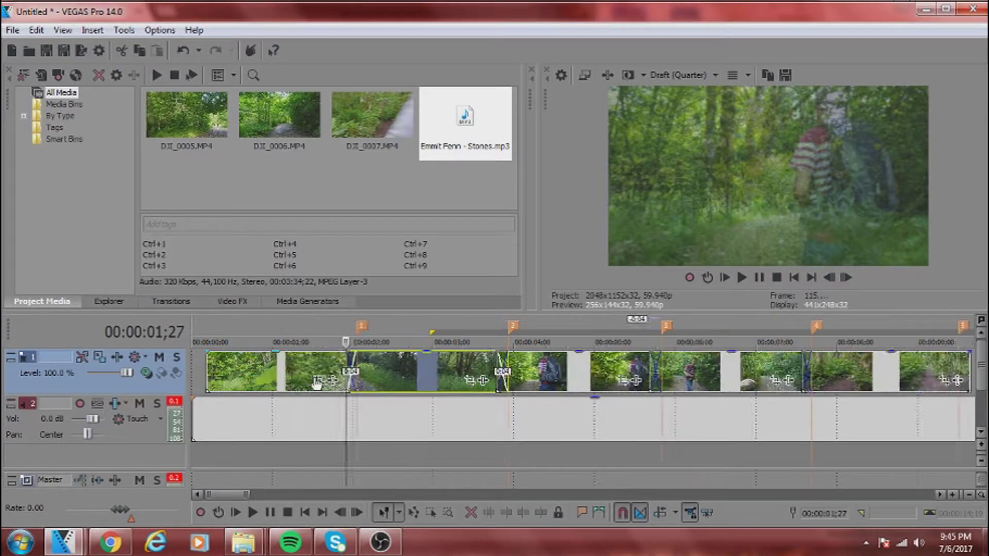
pyautogui.scroll(4, 316, 382)
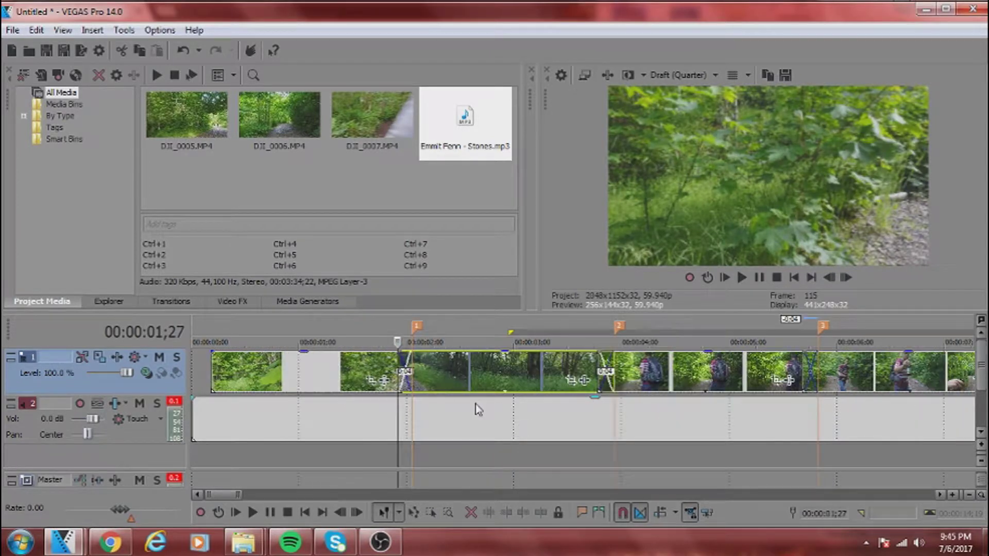
pyautogui.scroll(-1, 407, 400)
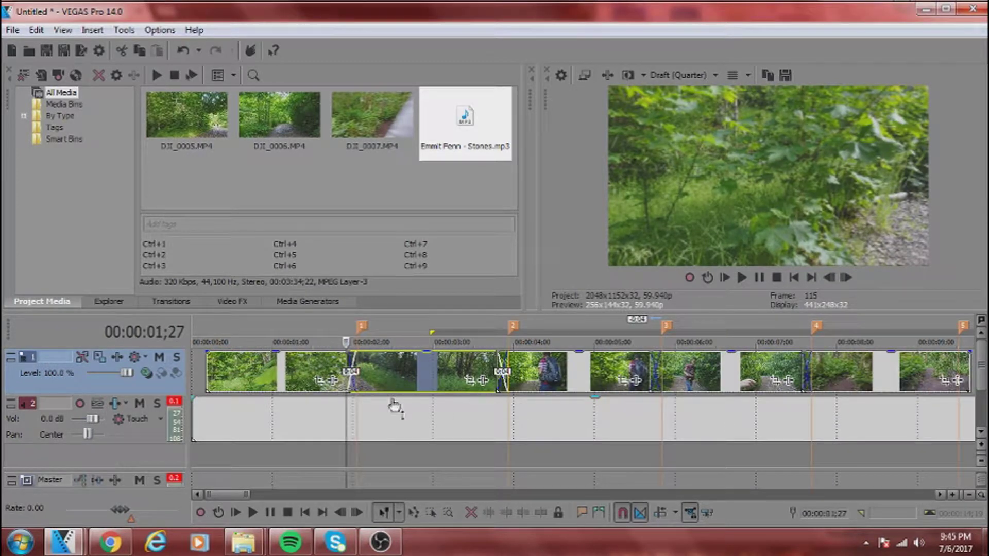
# Put the playhead on the first clip, DJI_0005, and open its Pan/Crop editor.
pyautogui.click(320, 381)
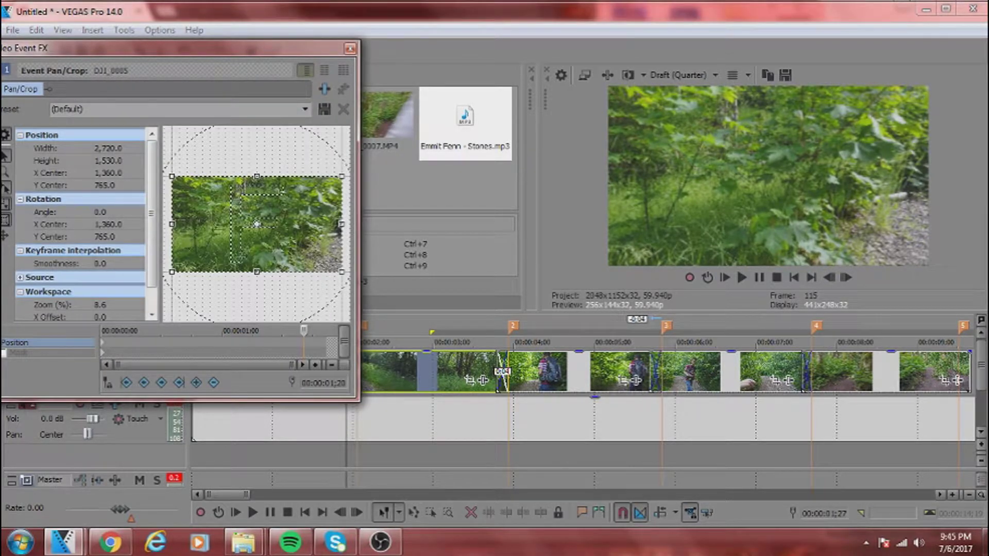
pyautogui.click(350, 48)
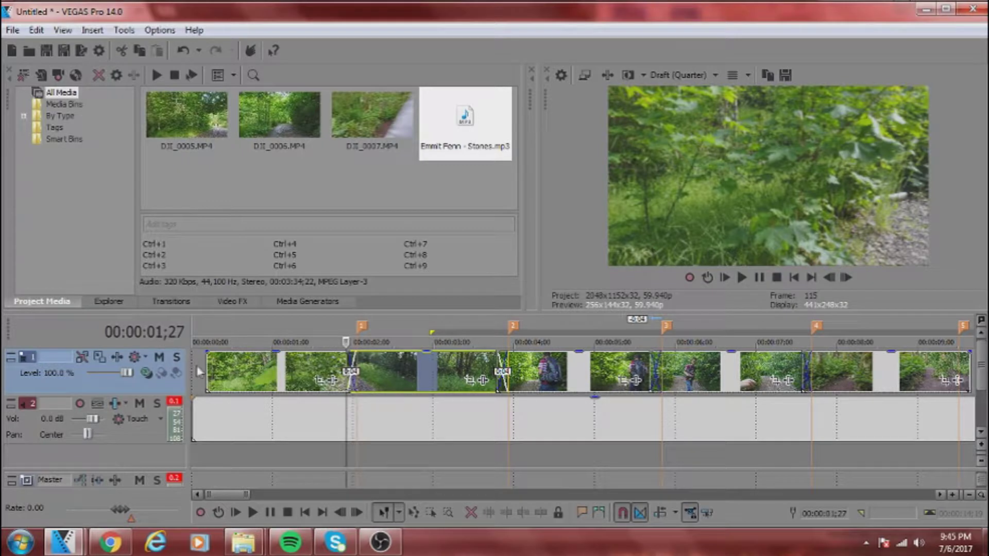
pyautogui.click(363, 327)
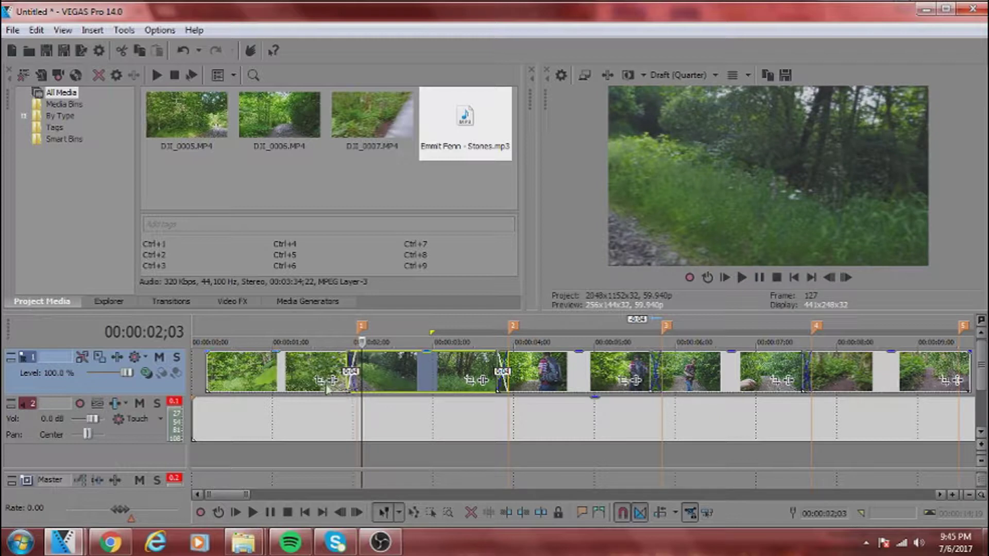
pyautogui.moveTo(296, 378); pyautogui.dragTo(298, 374)
pyautogui.click(290, 372)
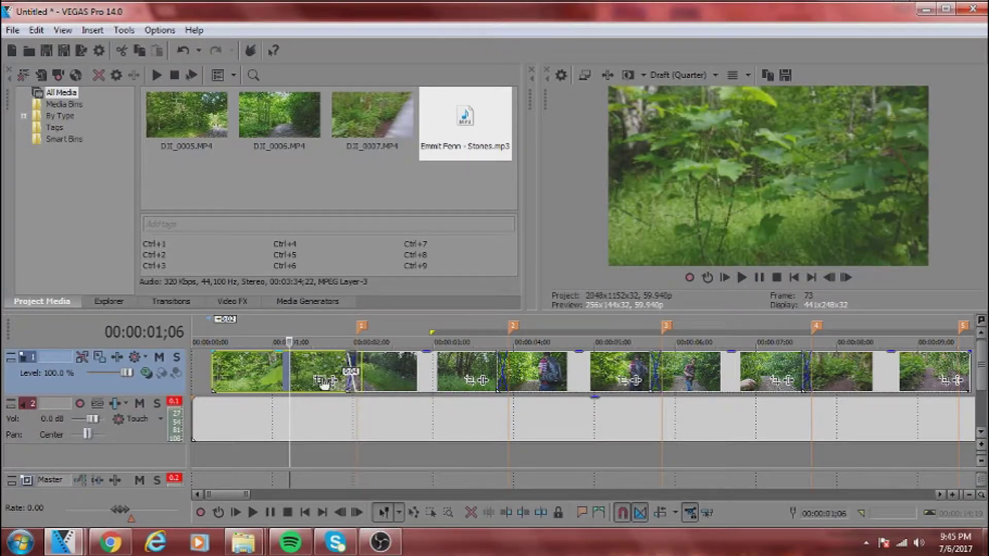
pyautogui.click(321, 381)
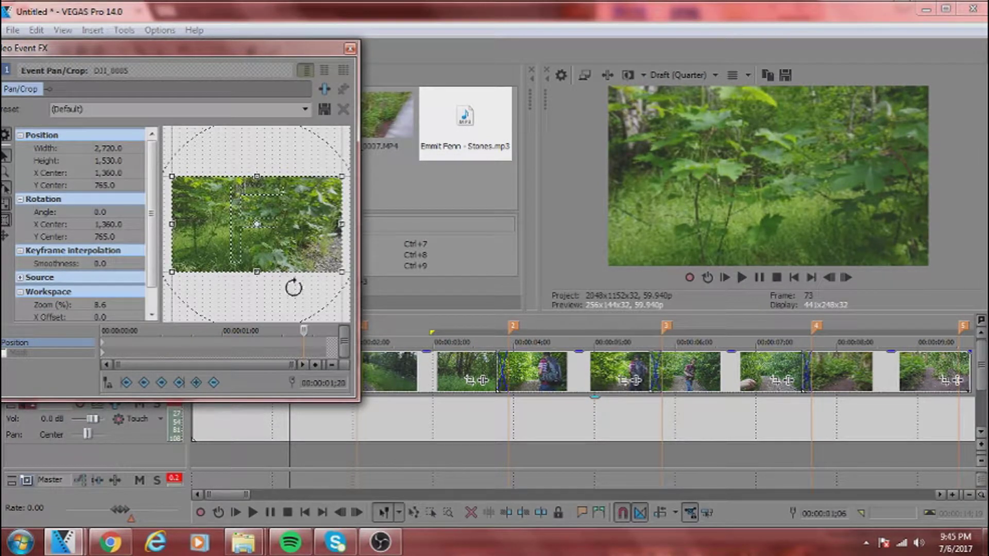
# Keyframe the crop at 00:00:01;26, zoomed to 247.3 × 139.1 in the top-right corner.
pyautogui.click(326, 344)
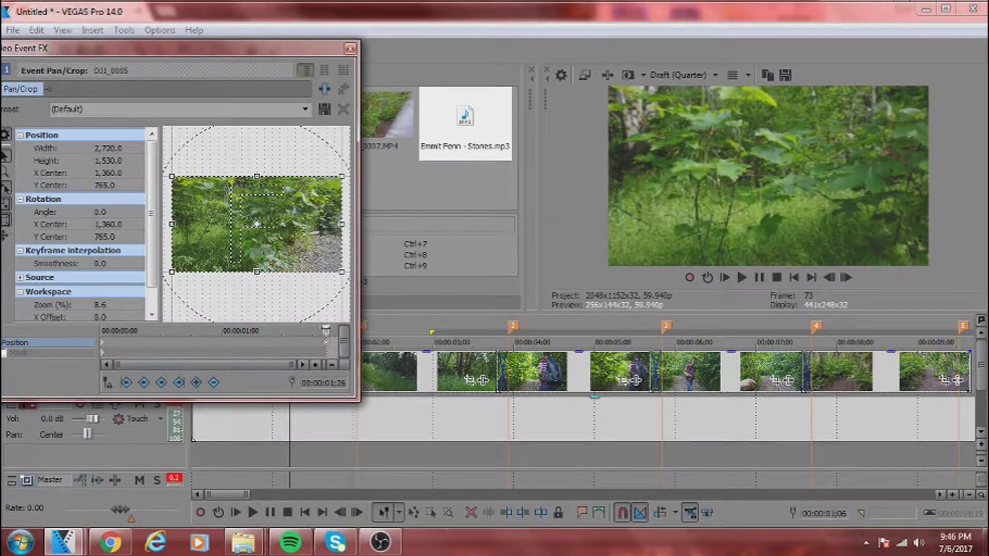
pyautogui.moveTo(313, 339); pyautogui.dragTo(326, 335)
pyautogui.moveTo(169, 277); pyautogui.dragTo(242, 243)
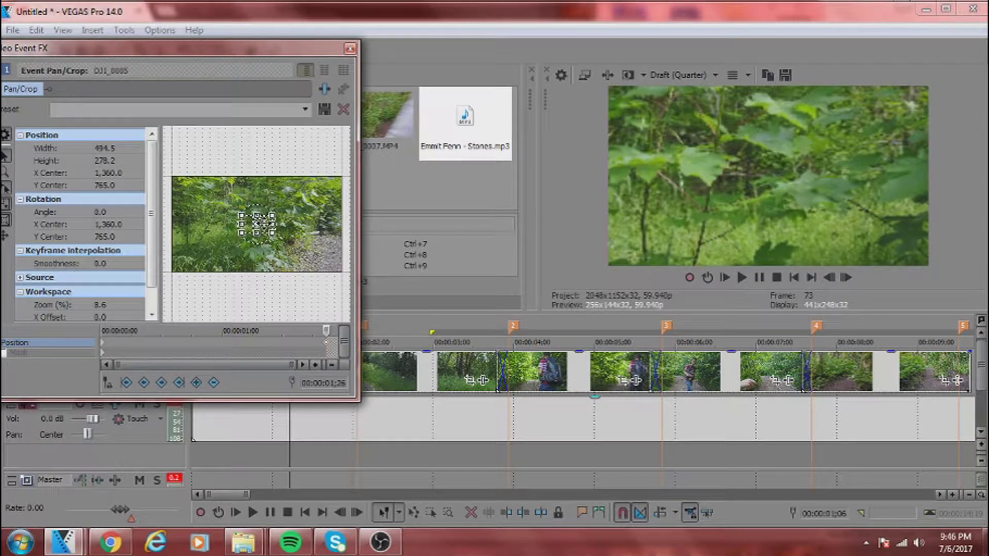
pyautogui.moveTo(257, 224); pyautogui.dragTo(337, 184)
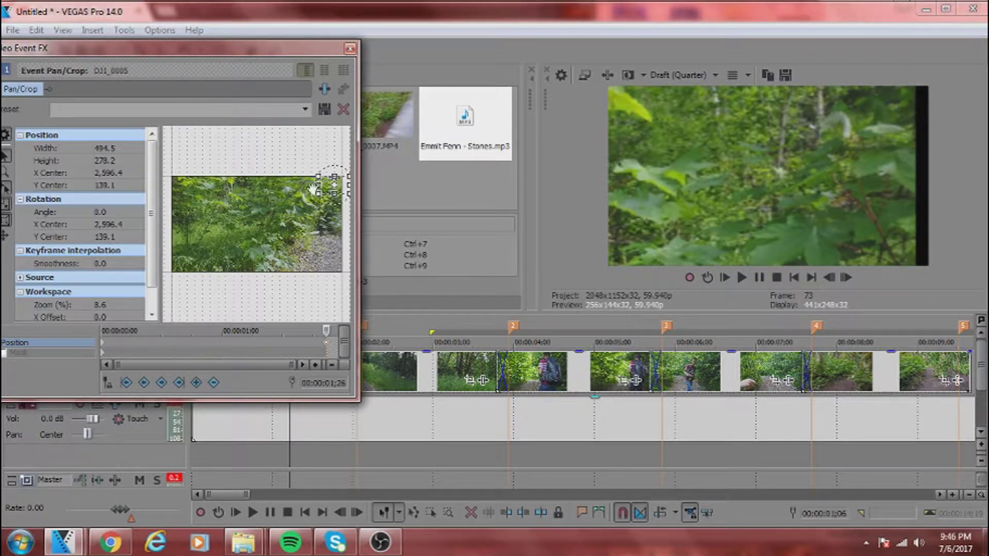
pyautogui.moveTo(320, 192); pyautogui.dragTo(321, 191)
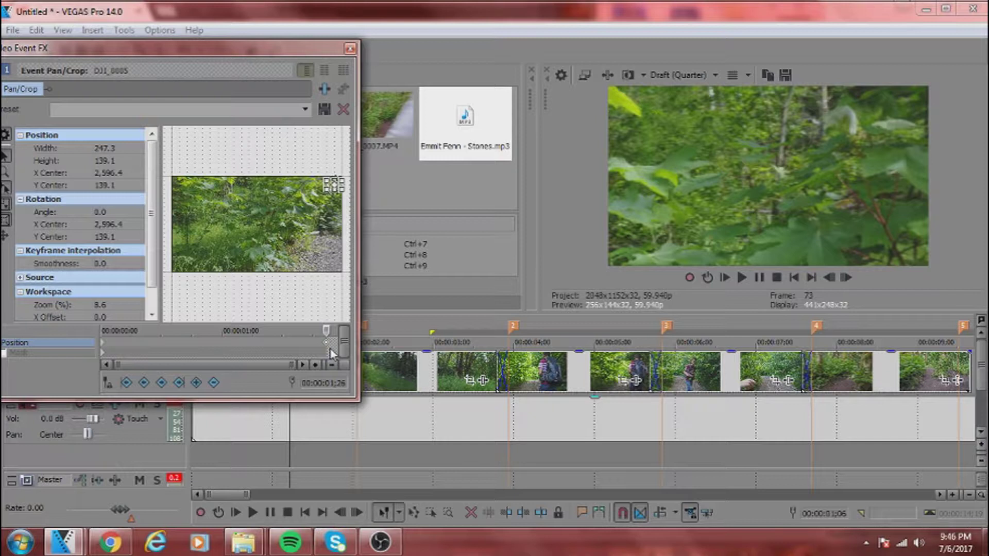
# Restore the crop to full frame at about 01;21, then scrub back and close Pan/Crop.
pyautogui.press('Left')
pyautogui.press('Left')
pyautogui.press('Left')
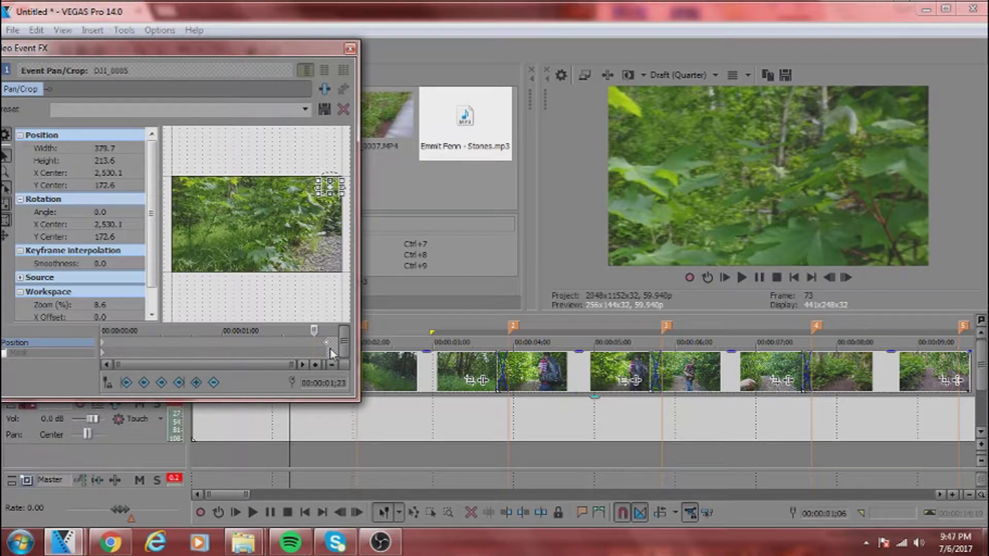
pyautogui.press('Left')
pyautogui.press('Left')
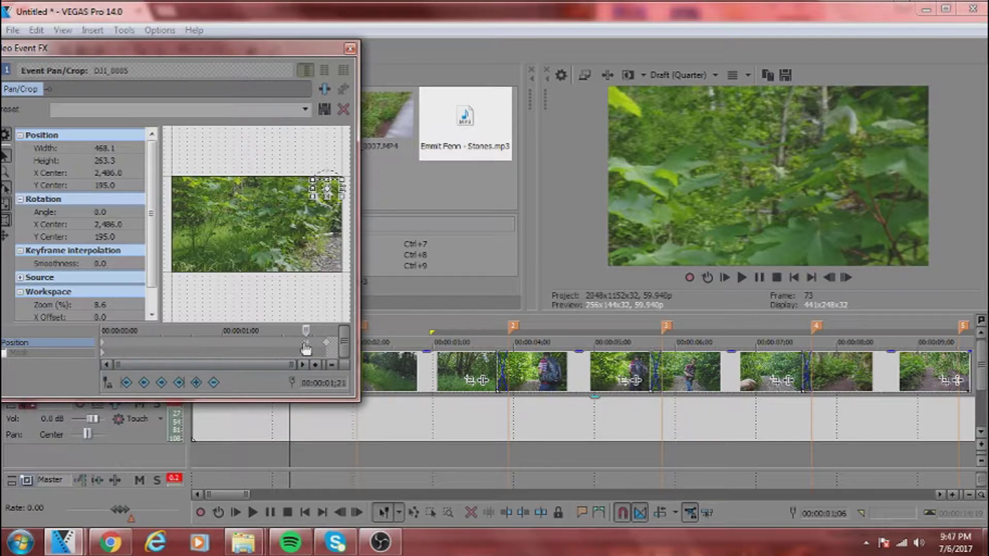
pyautogui.rightClick(327, 192)
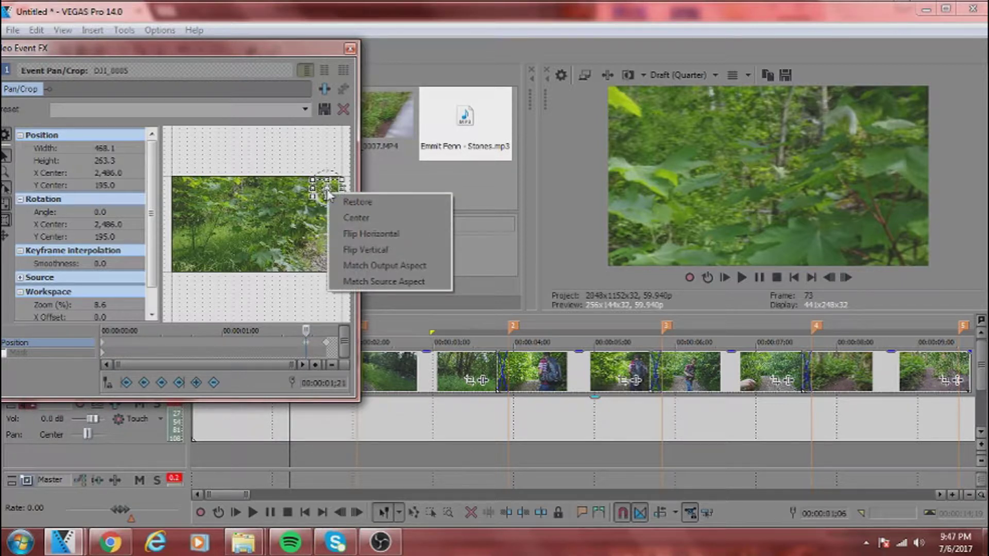
pyautogui.click(313, 183)
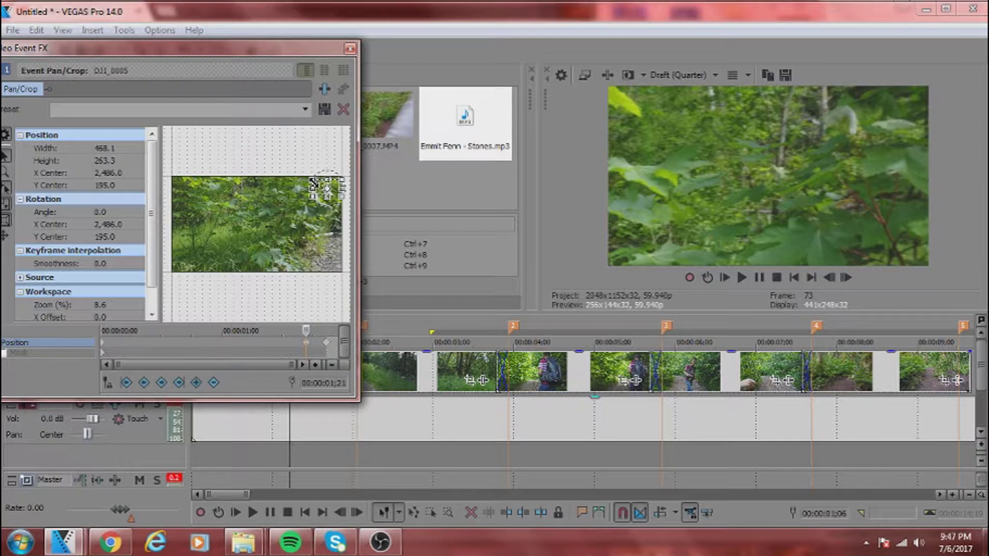
pyautogui.rightClick(313, 181)
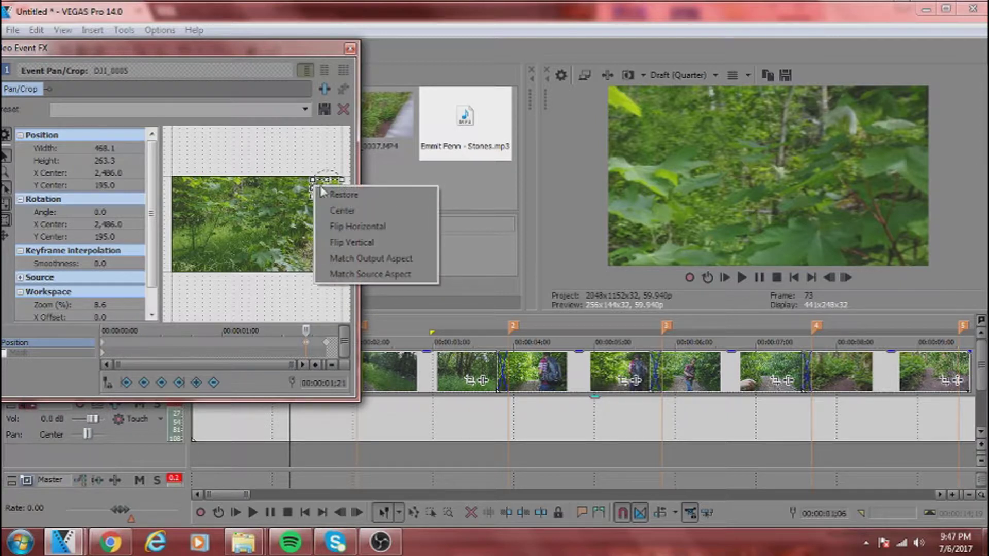
pyautogui.click(343, 198)
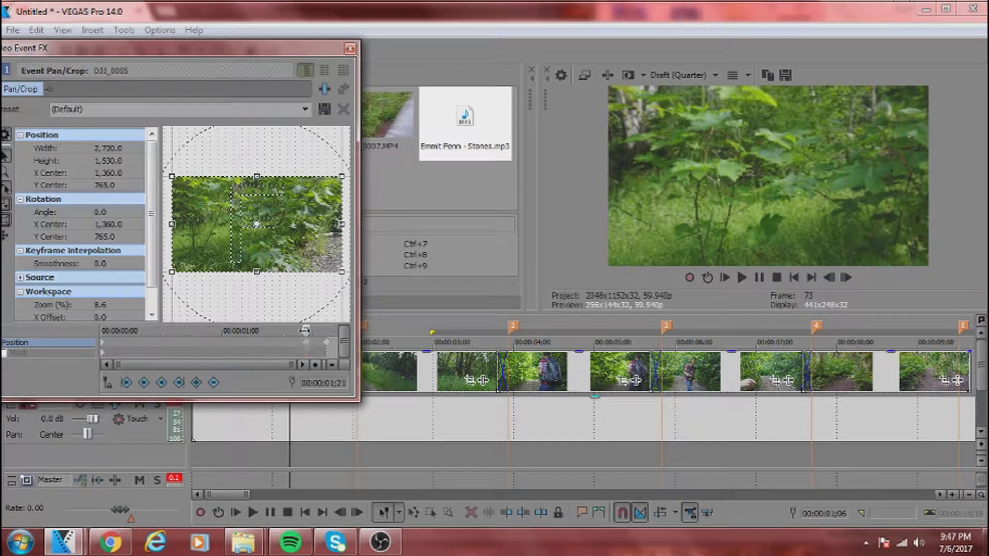
pyautogui.moveTo(267, 330); pyautogui.dragTo(326, 341)
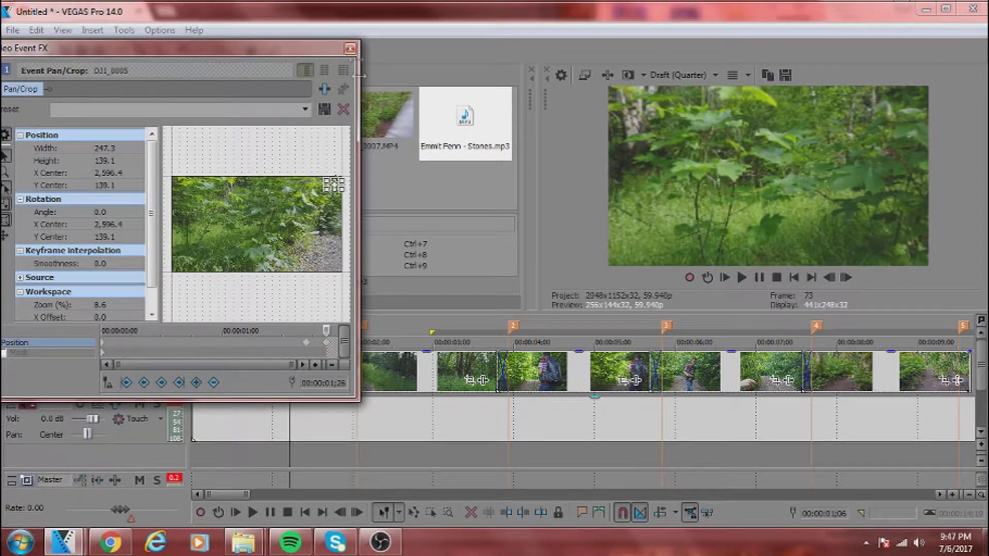
pyautogui.click(350, 48)
# Preview the first clip's zoom transition from about 01;22.
pyautogui.click(318, 354)
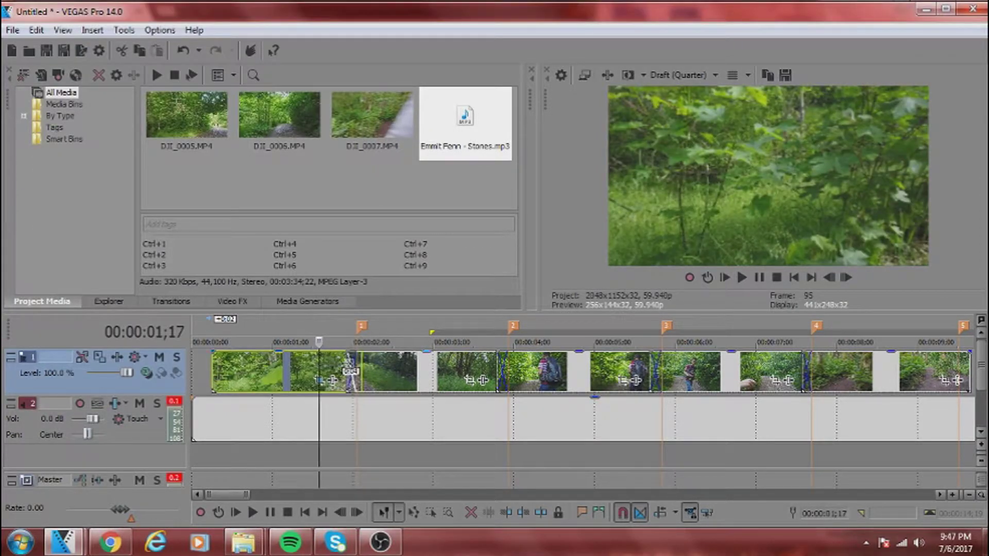
pyautogui.click(332, 372)
pyautogui.press('space')
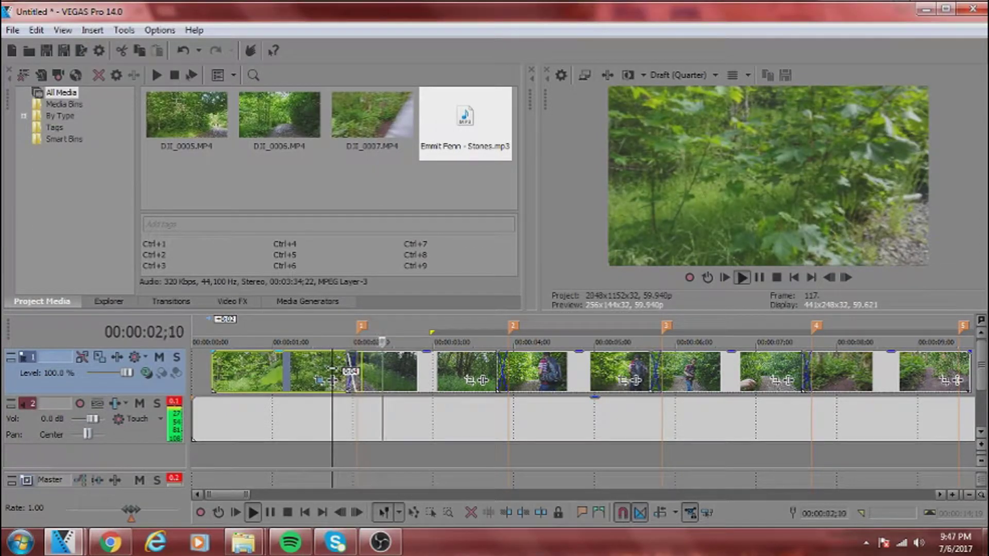
pyautogui.click(333, 371)
pyautogui.click(332, 370)
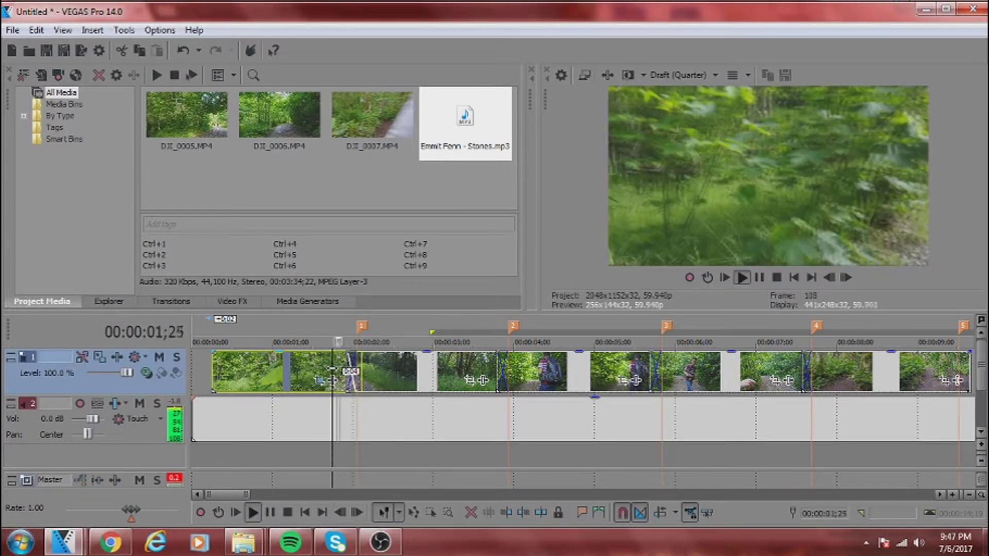
pyautogui.press('space')
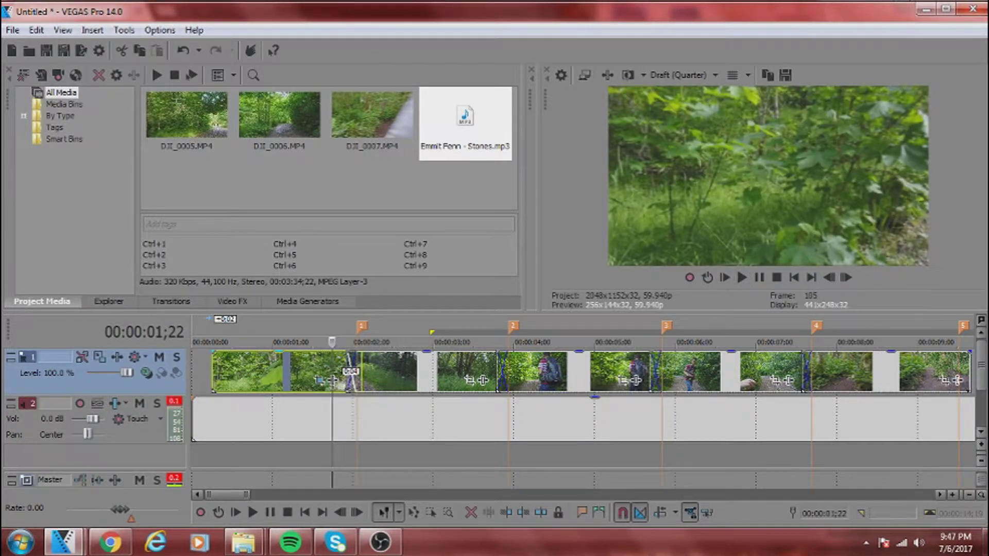
# Zoom the 01;21 keyframe slightly in to 2,013.5 × 1,132.6, then replay the transition.
pyautogui.click(319, 381)
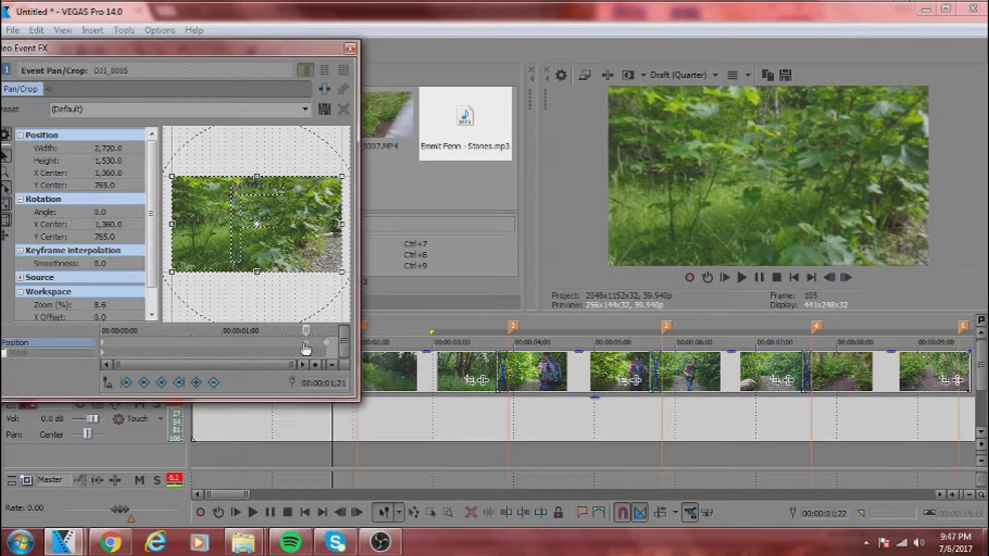
pyautogui.moveTo(305, 344); pyautogui.dragTo(299, 343)
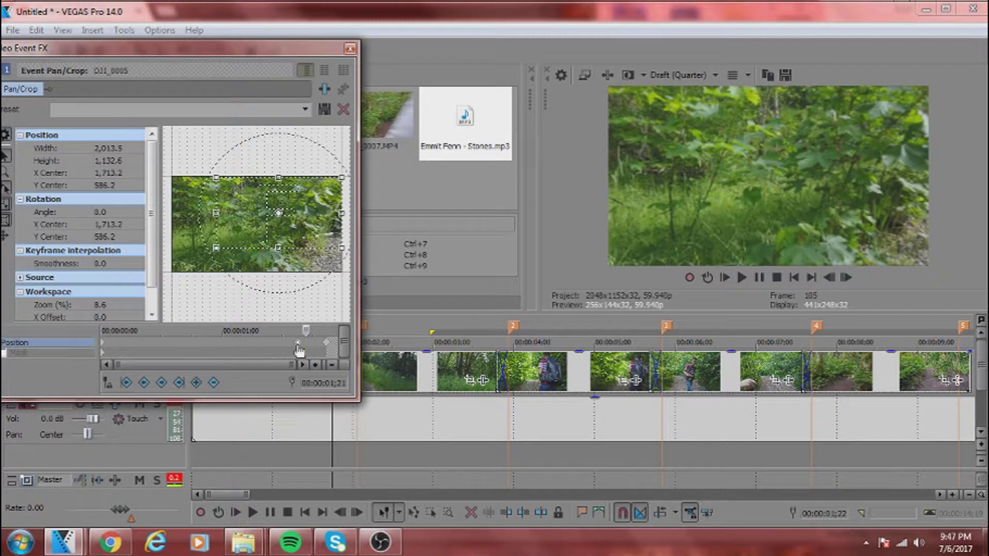
pyautogui.click(350, 48)
pyautogui.click(326, 357)
pyautogui.press('space')
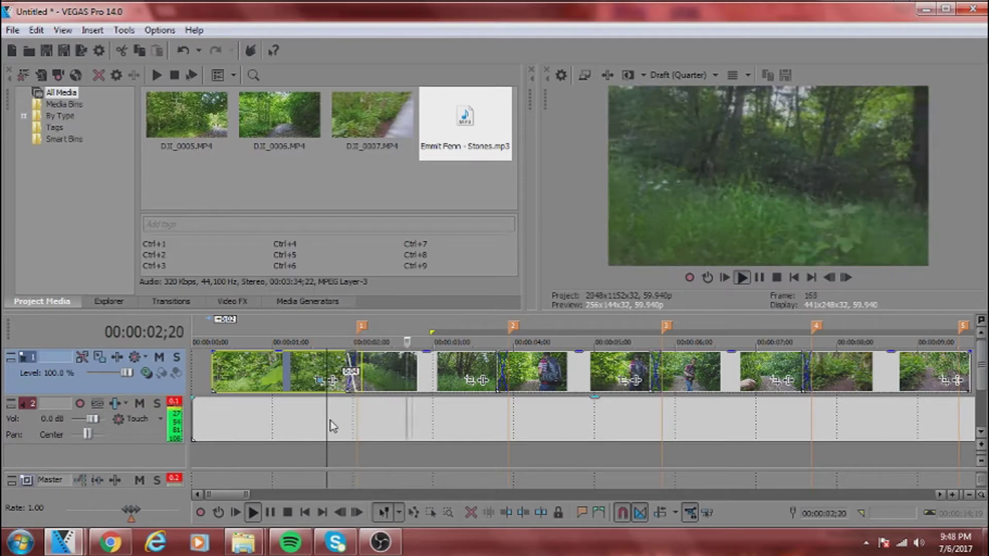
pyautogui.press('space')
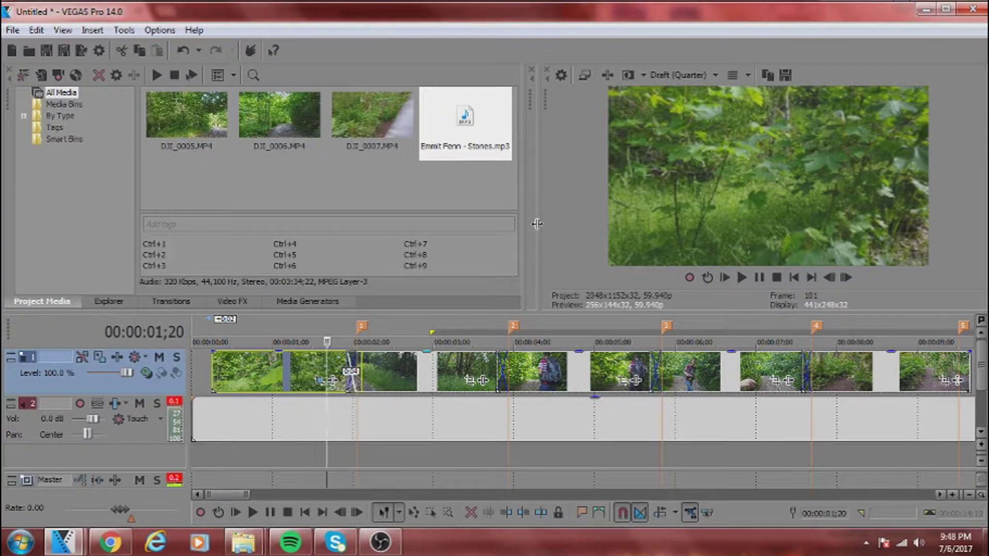
pyautogui.click(678, 77)
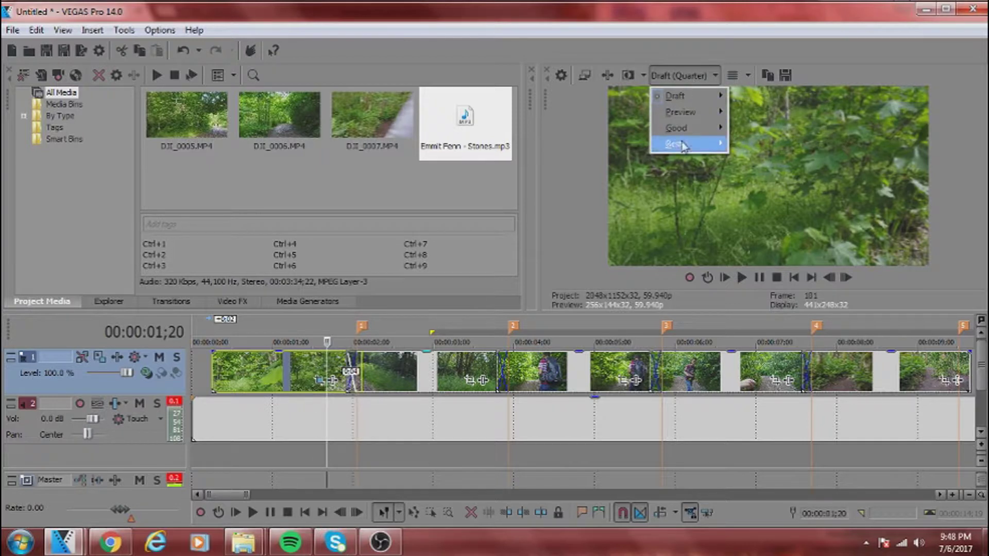
pyautogui.moveTo(689, 145)
pyautogui.moveTo(713, 98)
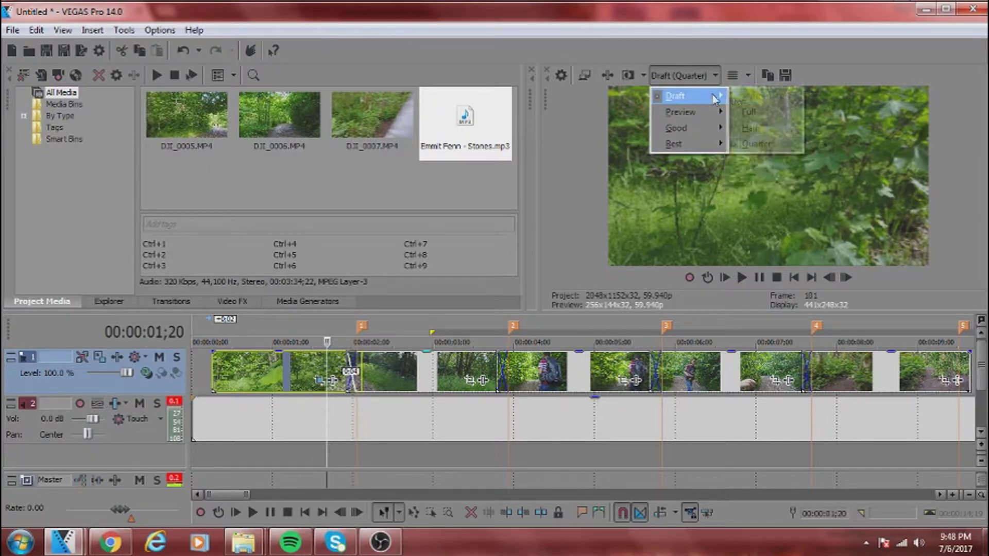
pyautogui.click(946, 180)
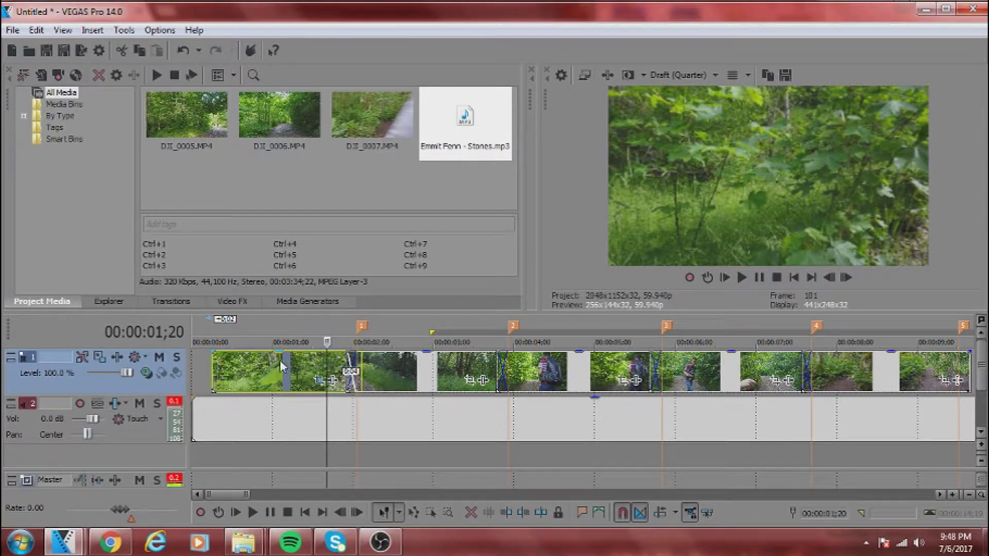
# Zoom the crop of the clip at 02;29 in to 989.1 × 556.4, enlarging the Pan/Crop window.
pyautogui.click(429, 375)
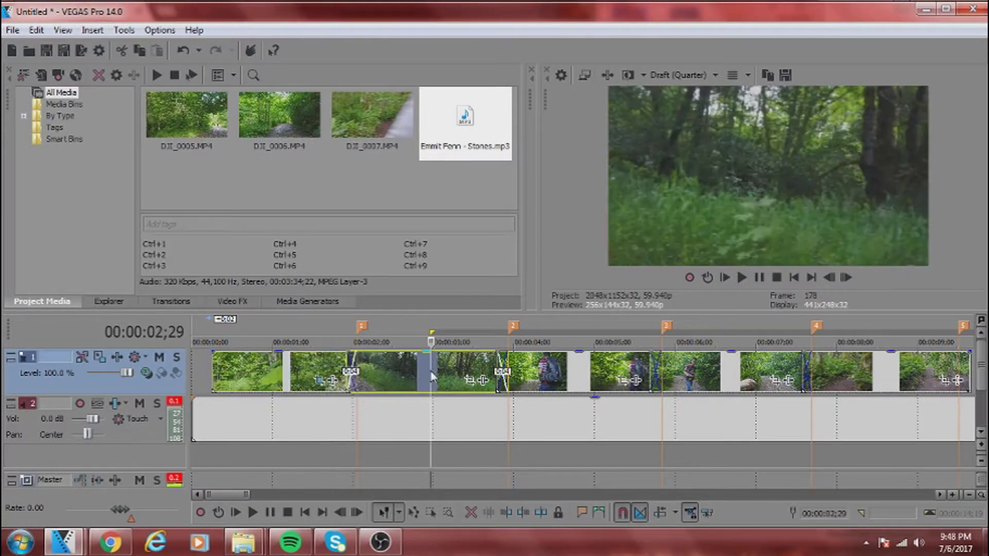
pyautogui.click(471, 381)
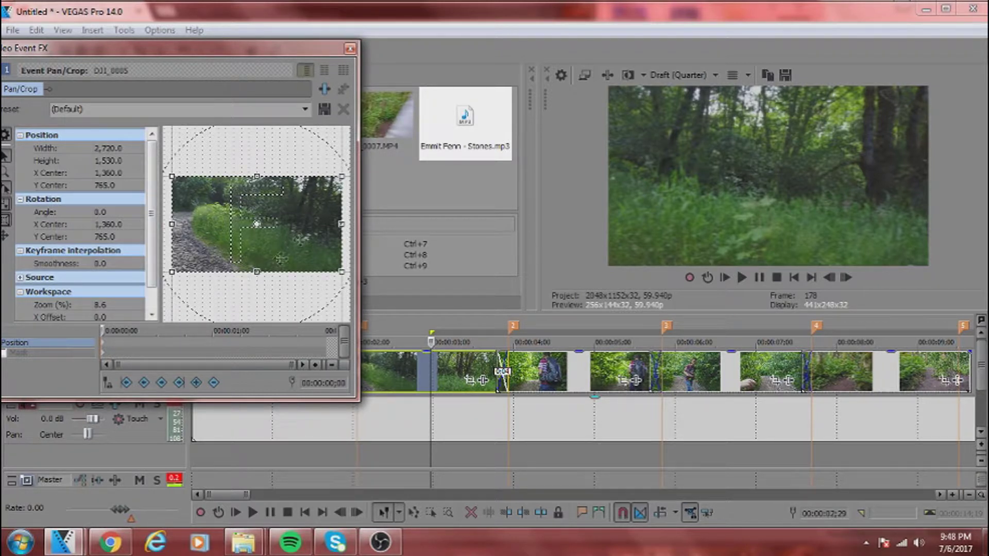
pyautogui.moveTo(170, 272); pyautogui.dragTo(270, 268)
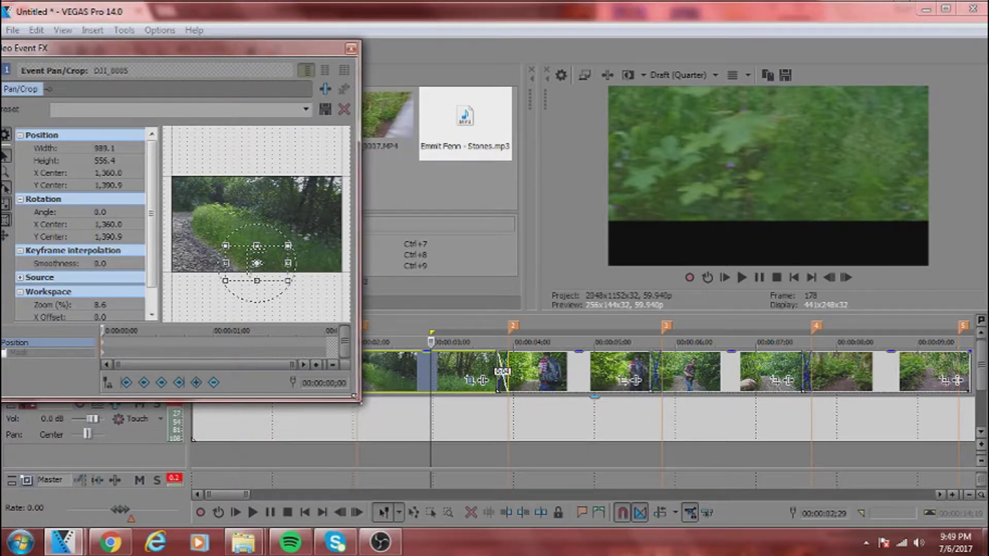
pyautogui.moveTo(359, 400); pyautogui.dragTo(870, 479)
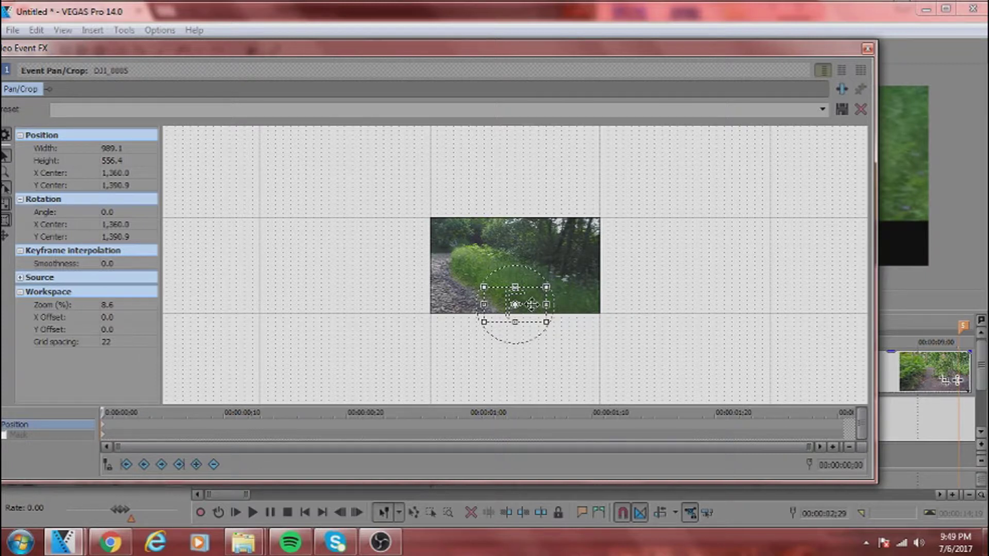
# Tighten the crop to 741.8 × 417.3, recentre it at 1,360.0, 765.0, and shrink the window back.
pyautogui.moveTo(530, 303); pyautogui.dragTo(611, 222)
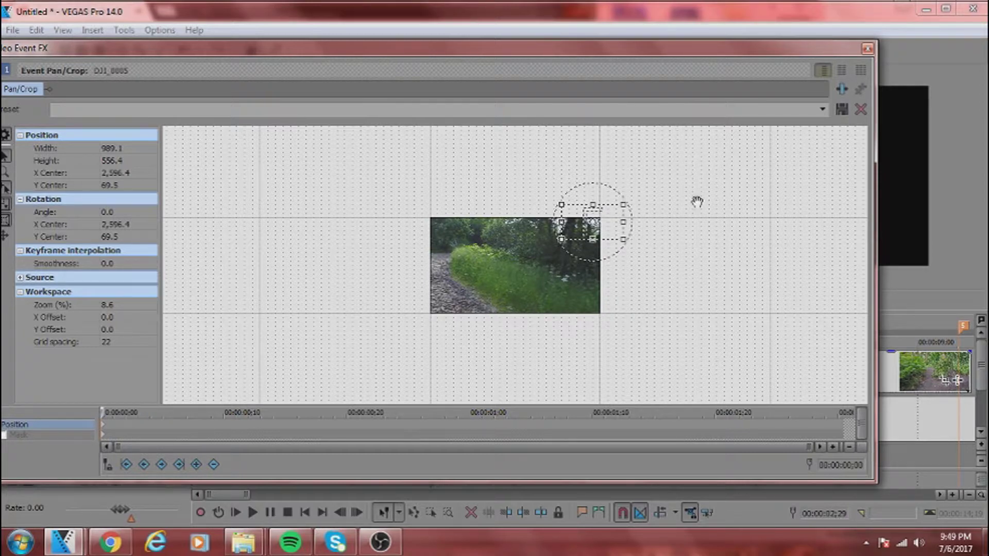
pyautogui.moveTo(611, 221); pyautogui.dragTo(544, 265)
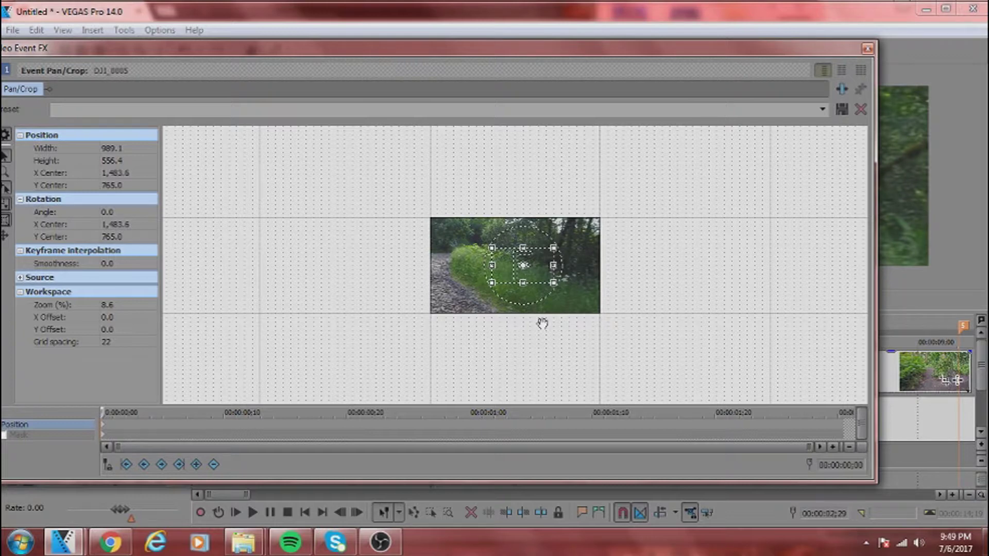
pyautogui.moveTo(555, 283)
pyautogui.mouseDown()
pyautogui.moveTo(535, 273)
pyautogui.moveTo(549, 285)
pyautogui.mouseUp()
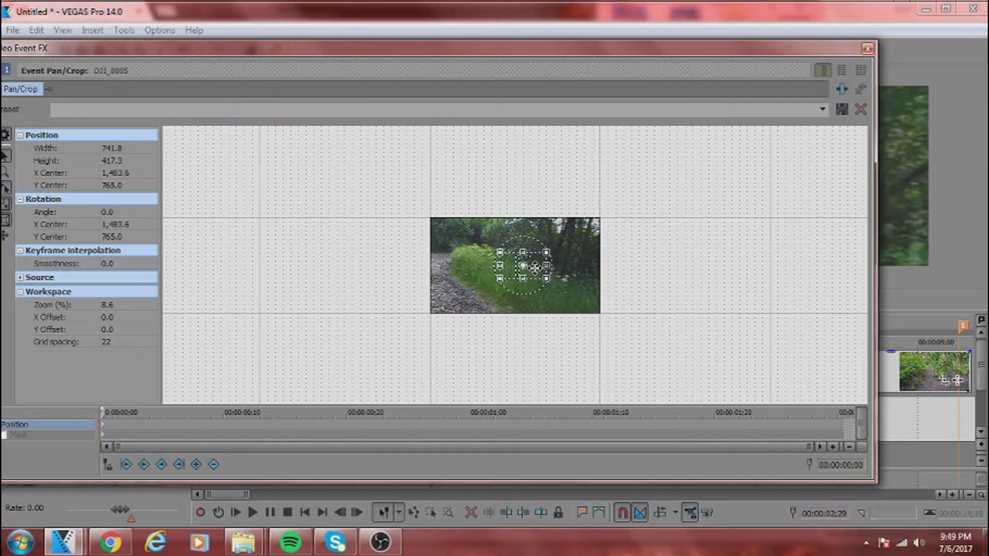
pyautogui.moveTo(535, 267); pyautogui.dragTo(514, 225)
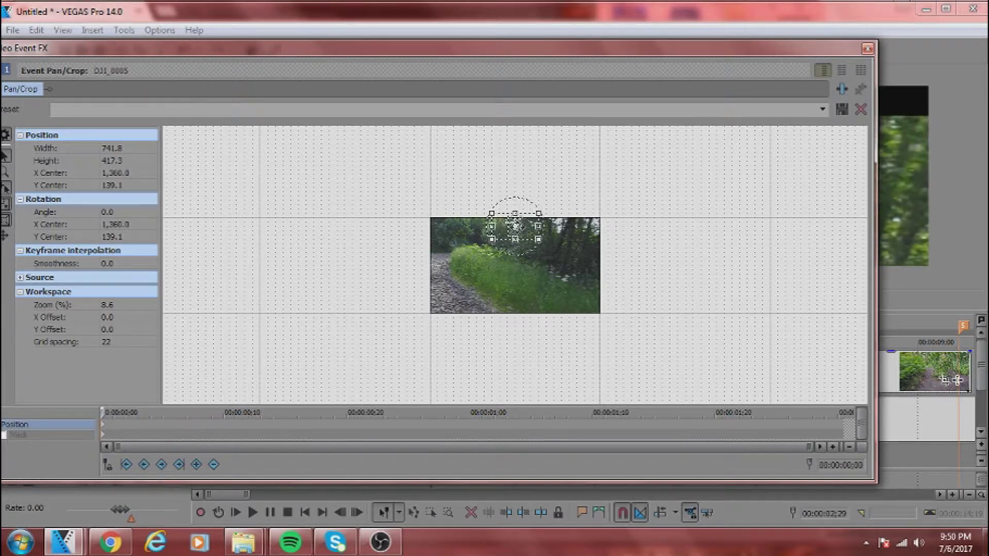
pyautogui.moveTo(521, 231); pyautogui.dragTo(526, 266)
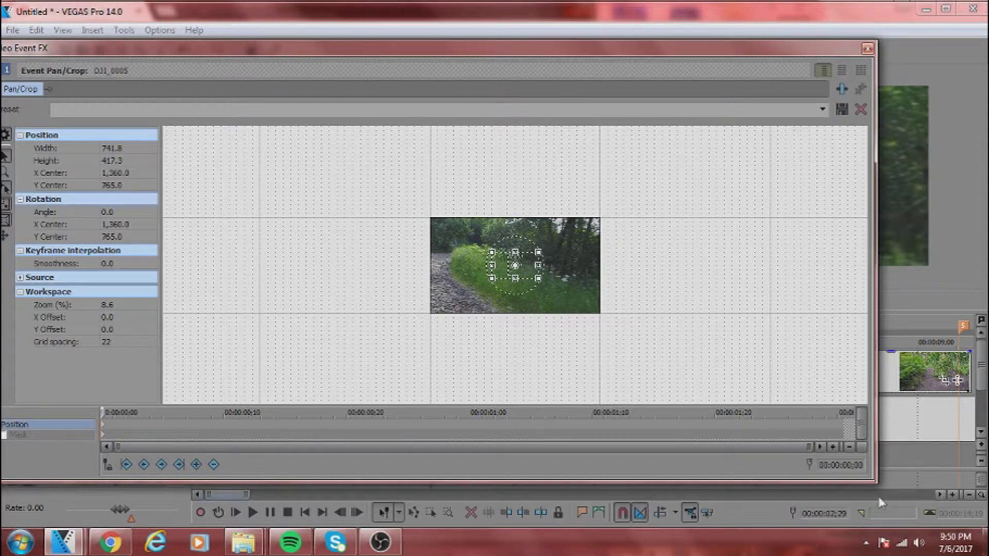
pyautogui.moveTo(872, 483); pyautogui.dragTo(456, 401)
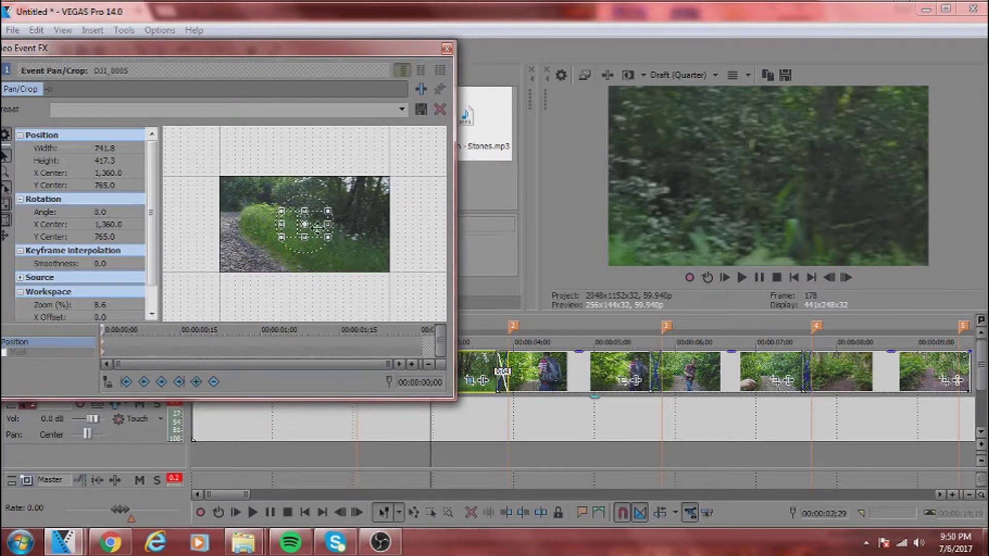
# Reset the crop to the full frame and set its two keyframes to Fast and Slow interpolation.
pyautogui.moveTo(314, 225); pyautogui.dragTo(216, 278)
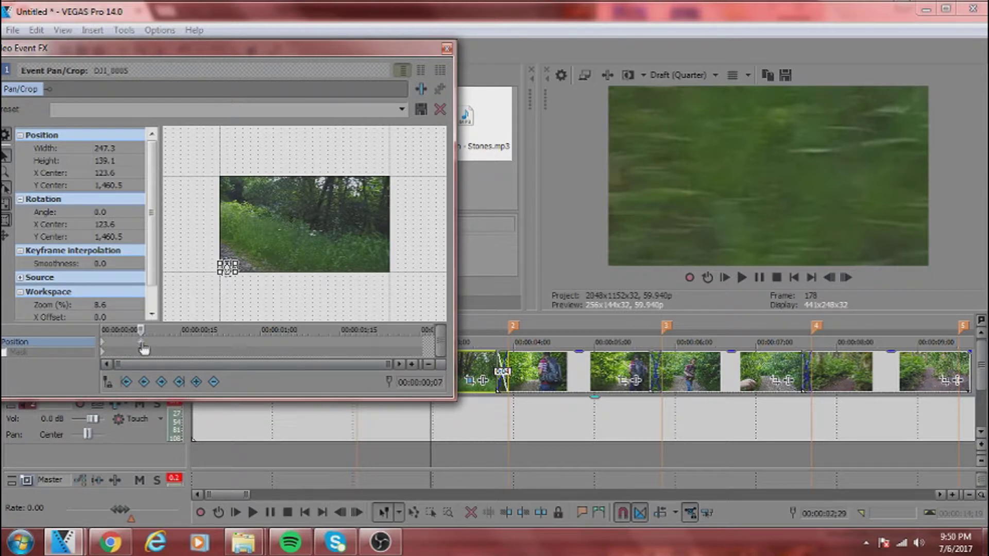
pyautogui.rightClick(229, 268)
pyautogui.click(258, 276)
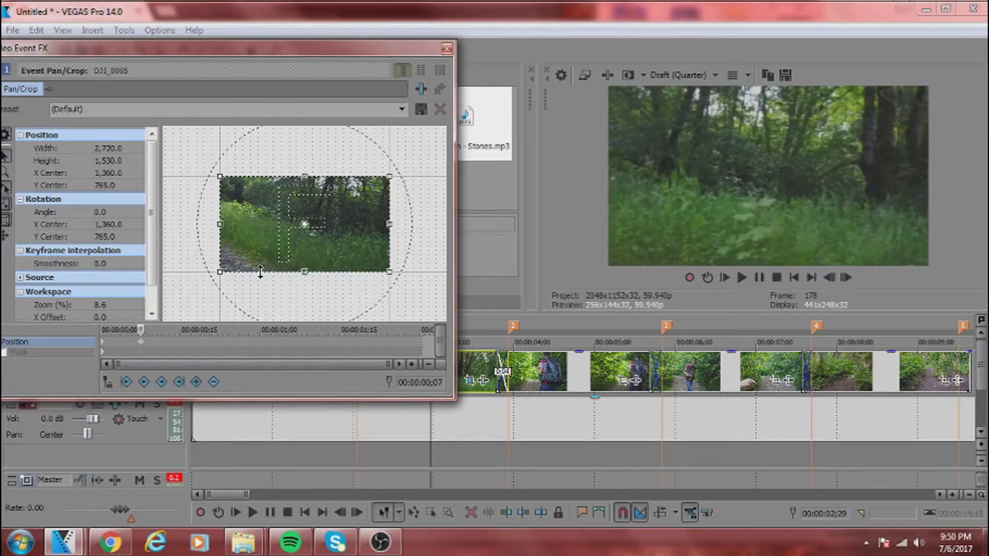
pyautogui.rightClick(104, 345)
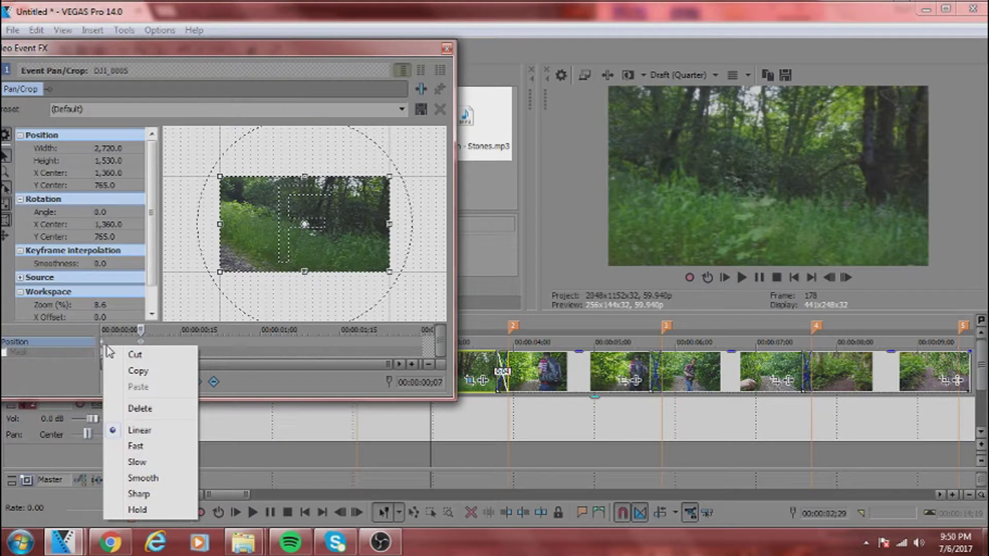
pyautogui.click(152, 446)
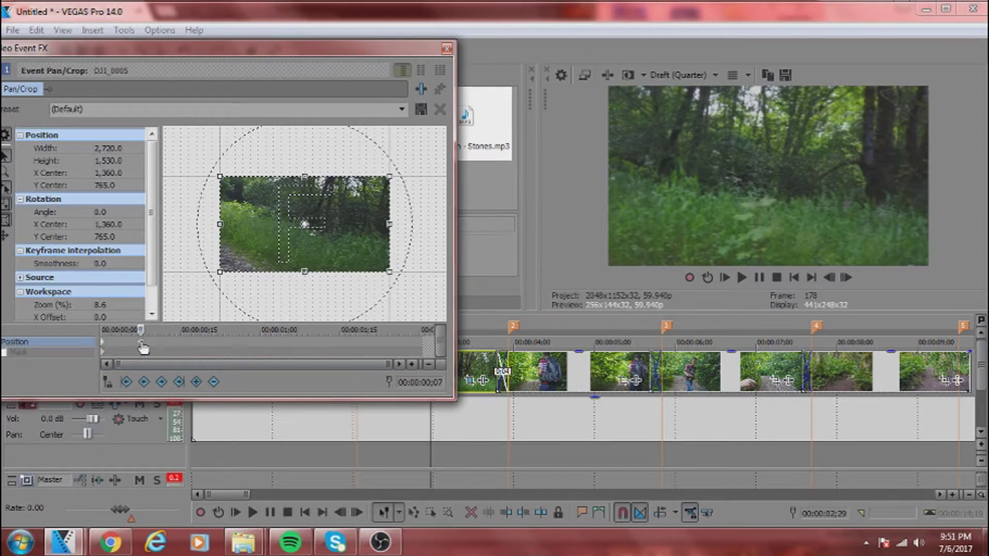
pyautogui.rightClick(141, 345)
pyautogui.click(191, 459)
# In DJI_0005's Pan/Crop, make the first keyframe Slow and the end keyframe Fast.
pyautogui.click(447, 49)
pyautogui.click(318, 381)
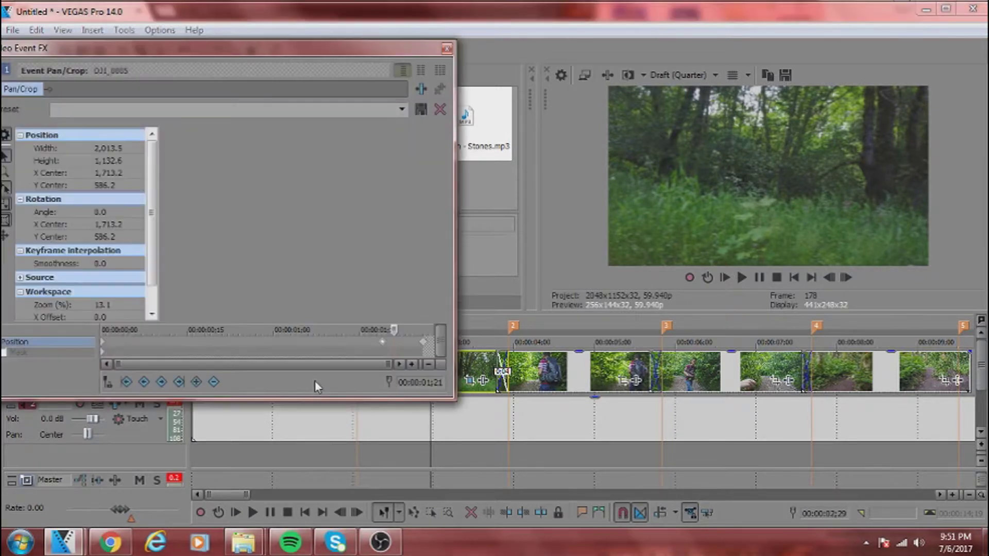
pyautogui.rightClick(382, 344)
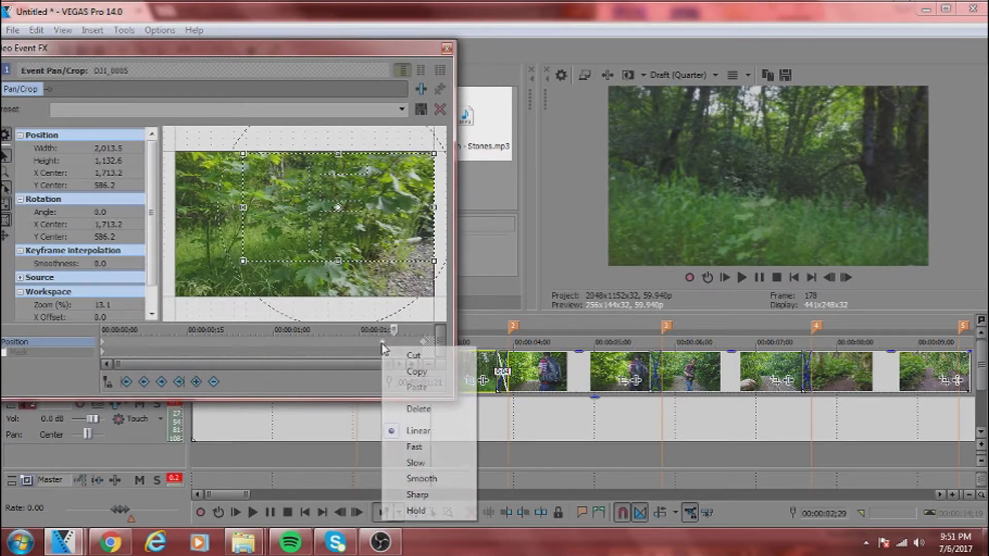
pyautogui.click(414, 462)
pyautogui.rightClick(423, 342)
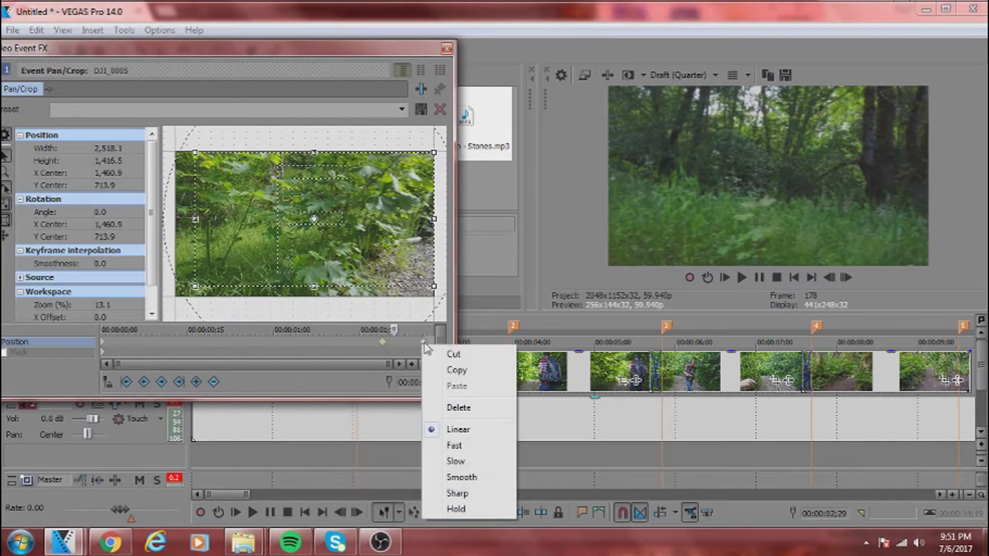
pyautogui.click(476, 447)
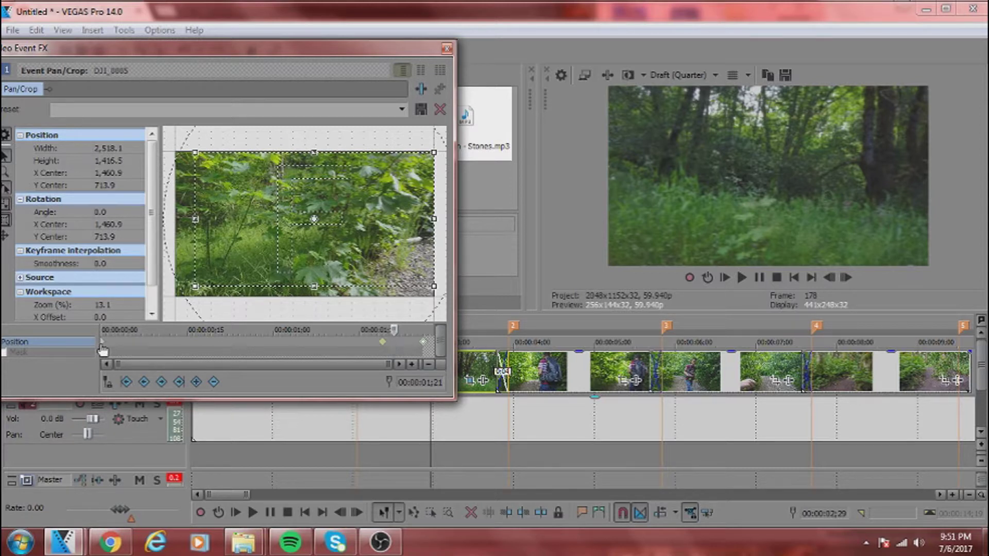
pyautogui.rightClick(382, 342)
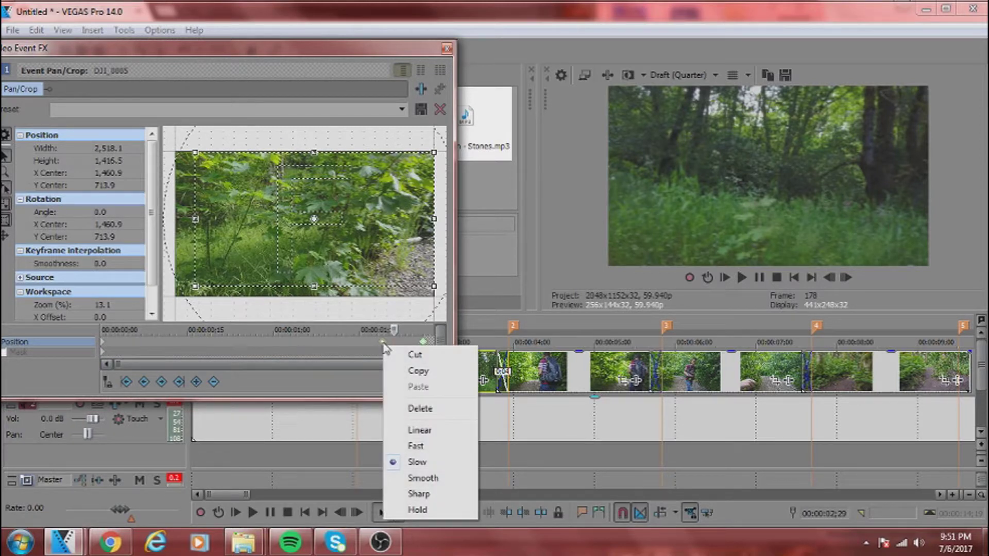
pyautogui.rightClick(102, 344)
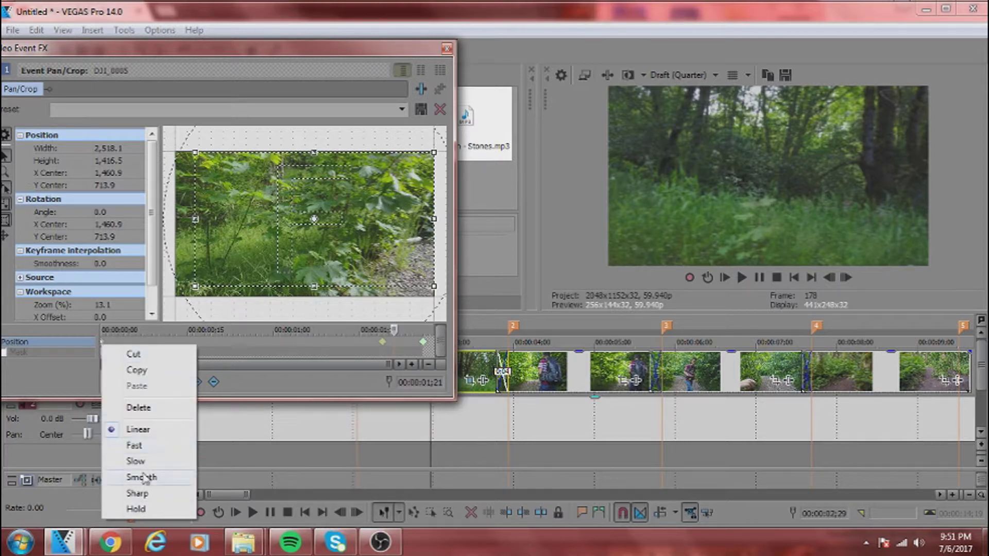
# Close the DJI_0005 Pan/Crop window to return to the main timeline.
pyautogui.click(448, 48)
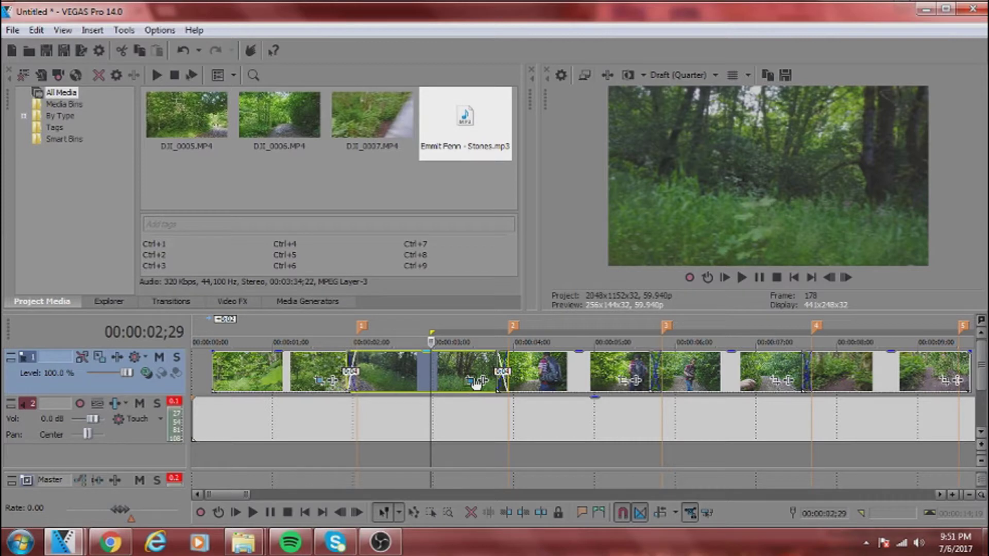
pyautogui.click(469, 380)
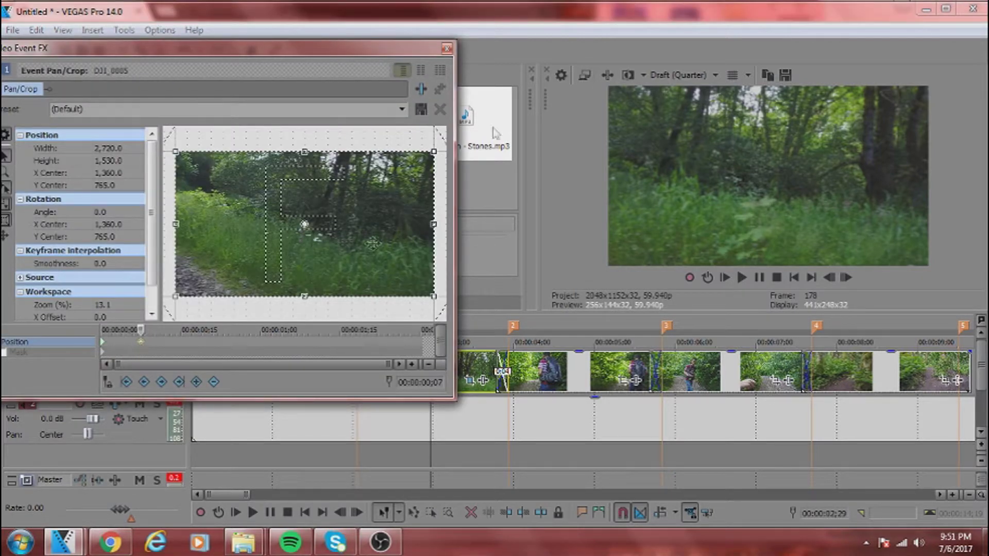
pyautogui.click(447, 48)
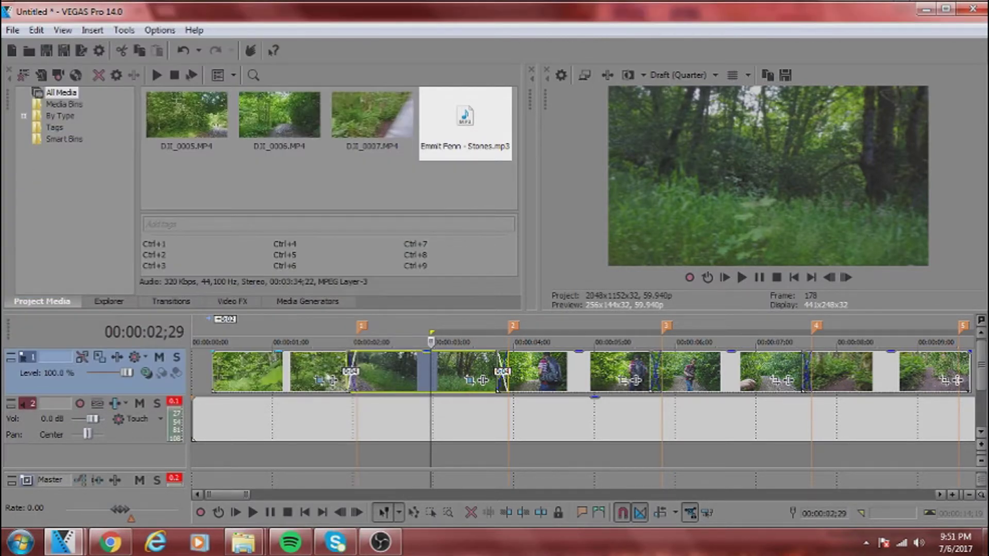
# Preview the eased zoom transition from just before the first crossfade, replaying it a few times.
pyautogui.click(319, 374)
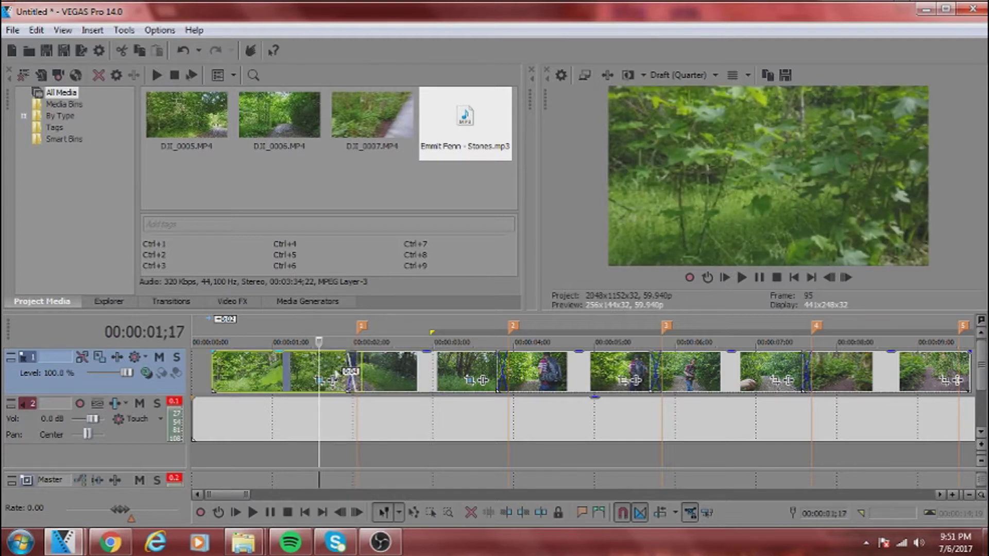
pyautogui.press('space')
pyautogui.press('space')
pyautogui.press('space')
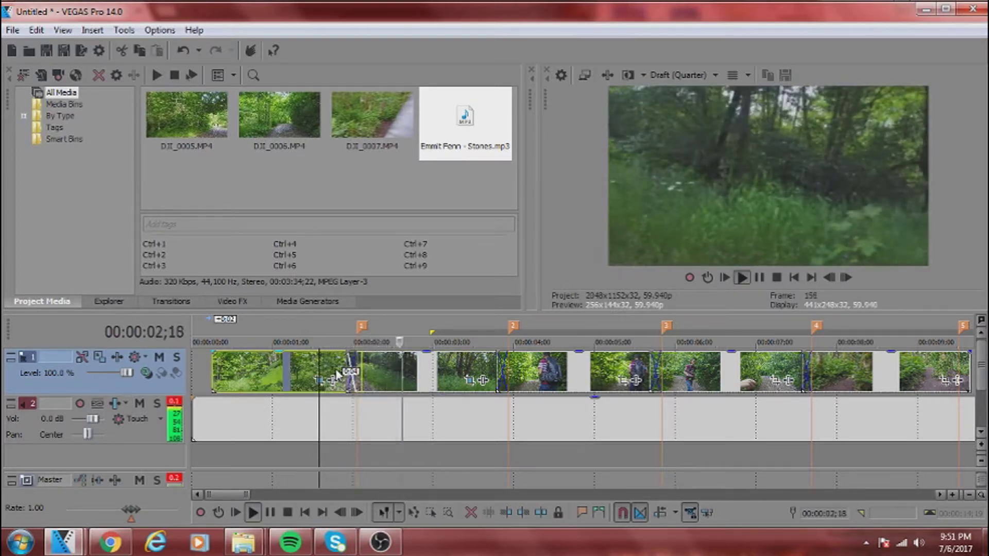
pyautogui.press('space')
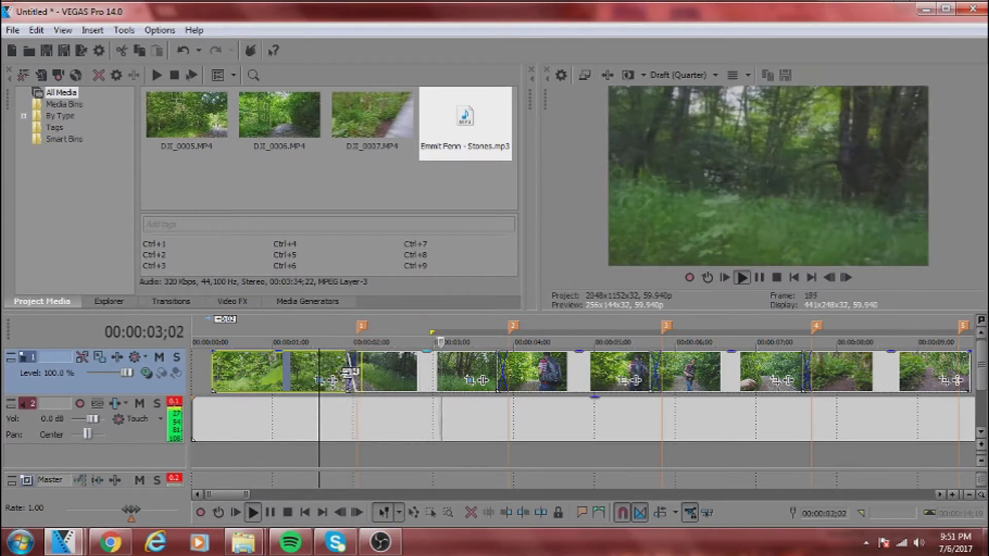
pyautogui.press('space')
pyautogui.press('space')
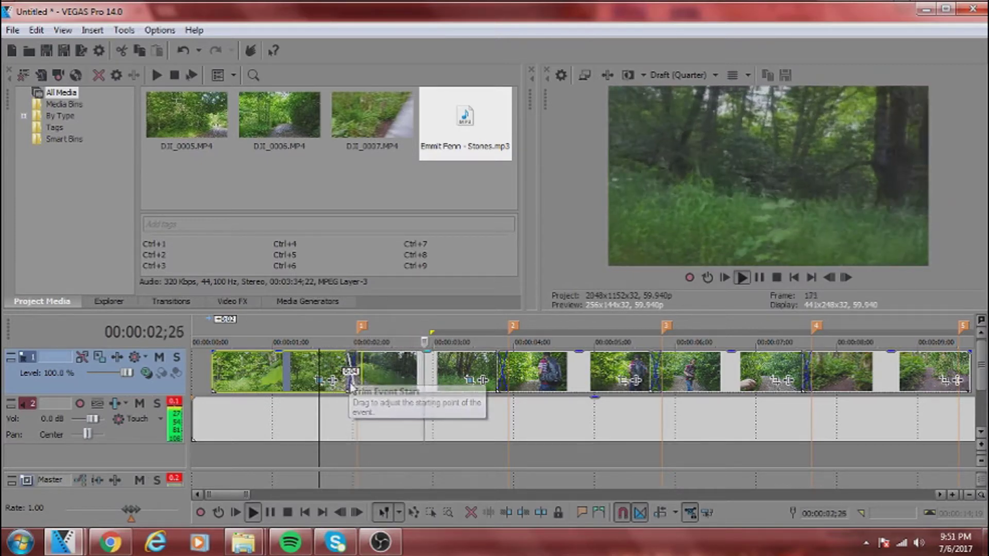
pyautogui.press('space')
pyautogui.press('space')
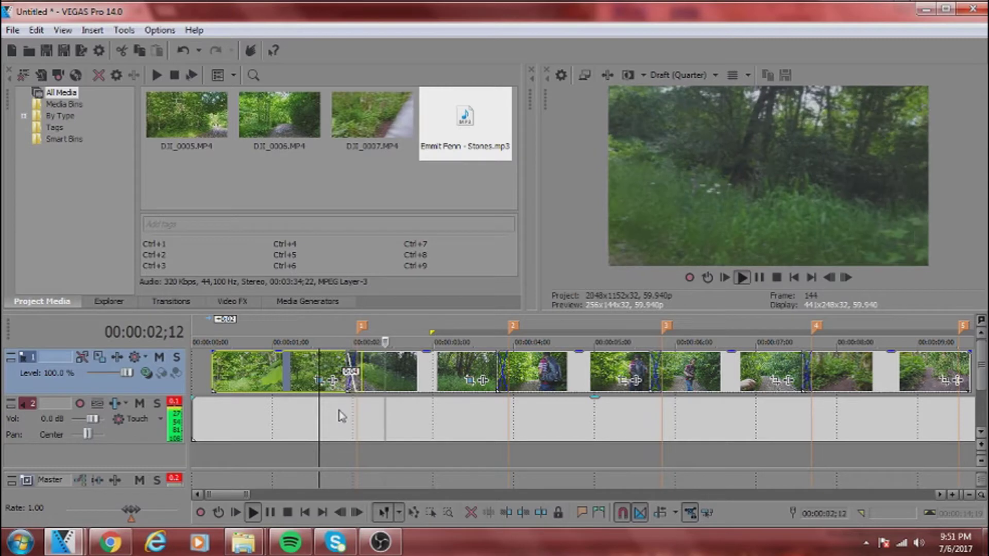
pyautogui.press('space')
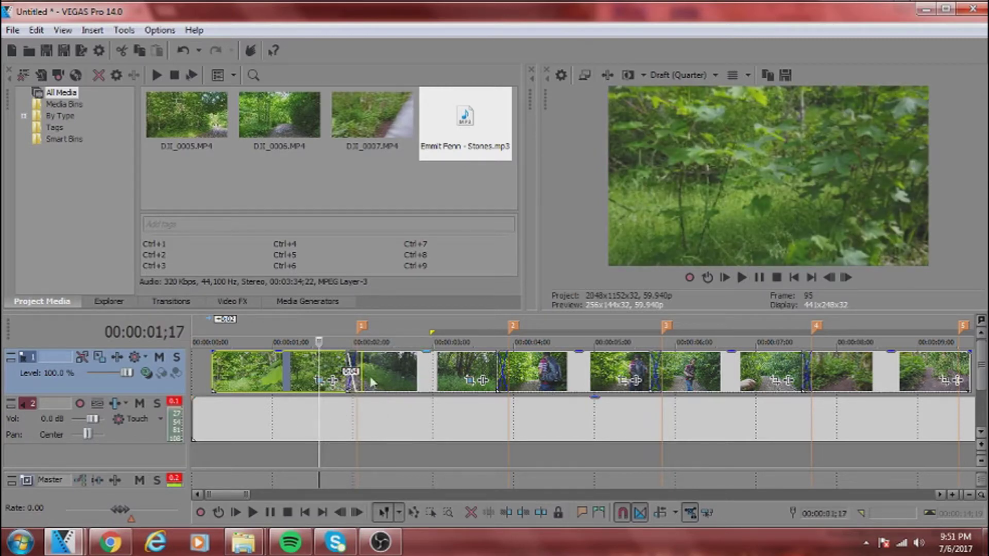
pyautogui.click(315, 385)
# Review DJI_0005's Pan/Crop keyframes, including the early one at 0;07, then replay the transition from 1;22.
pyautogui.click(322, 388)
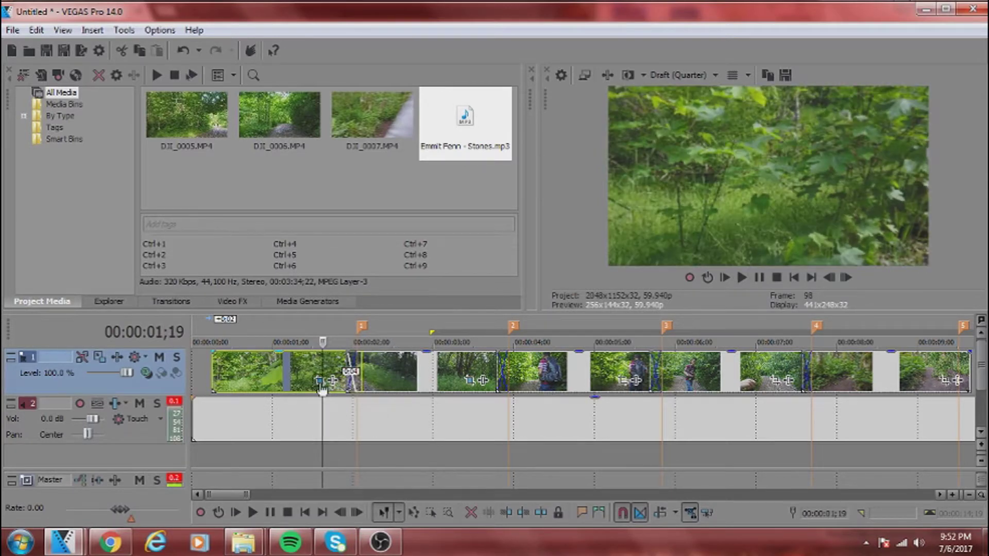
pyautogui.click(320, 382)
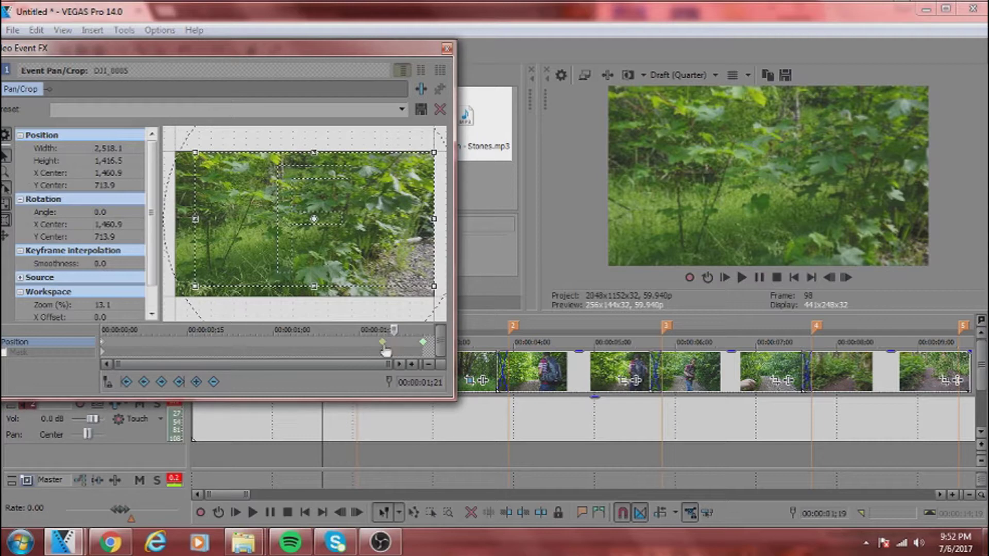
pyautogui.rightClick(422, 343)
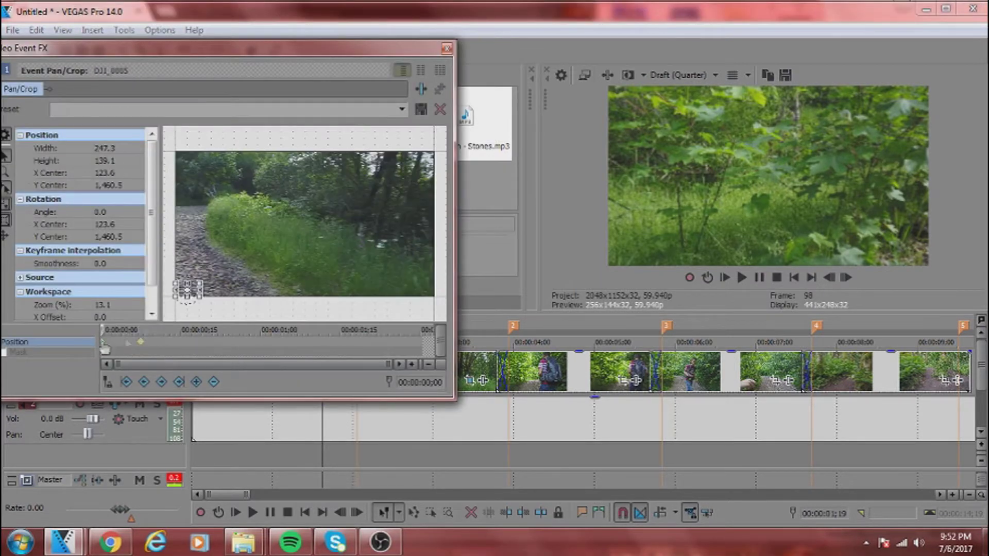
pyautogui.click(132, 346)
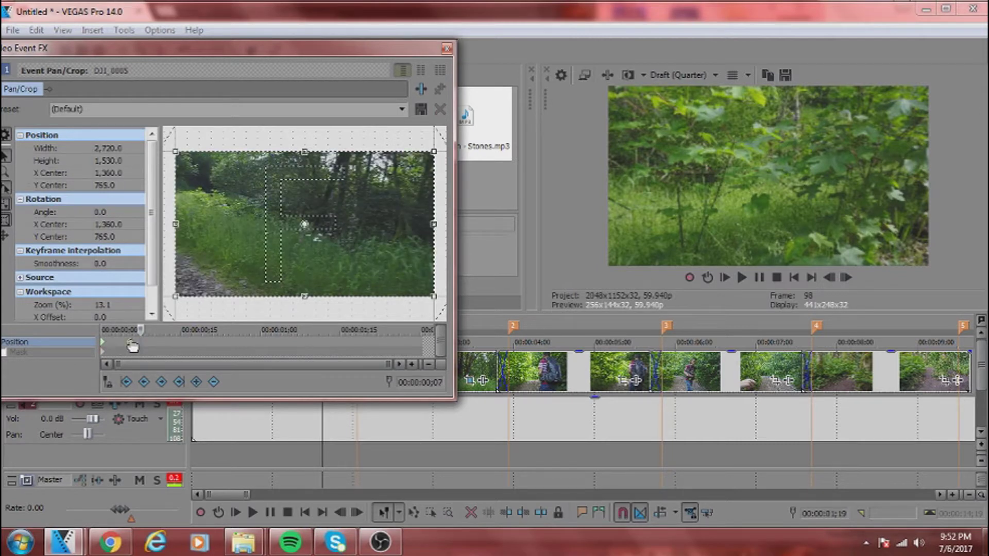
pyautogui.click(447, 49)
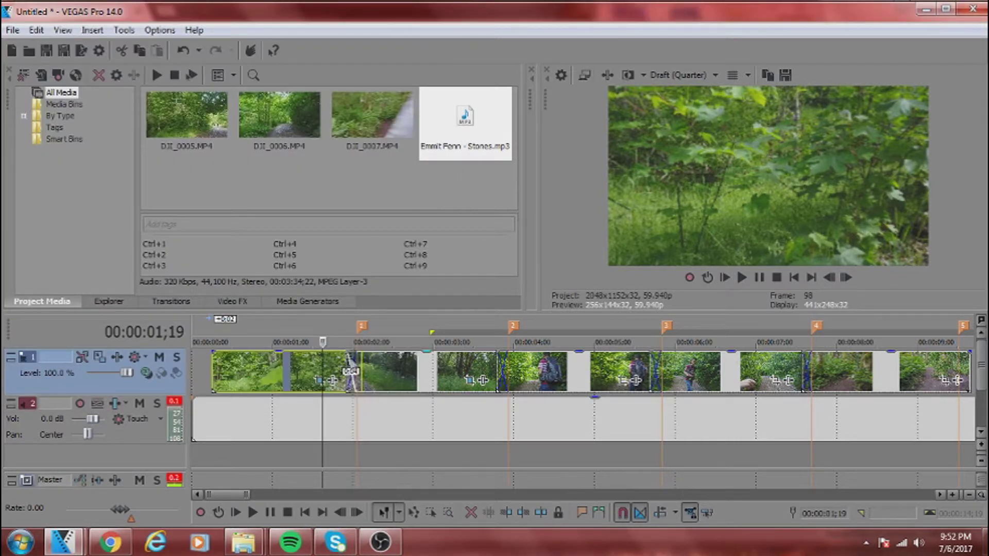
pyautogui.click(333, 362)
pyautogui.press('space')
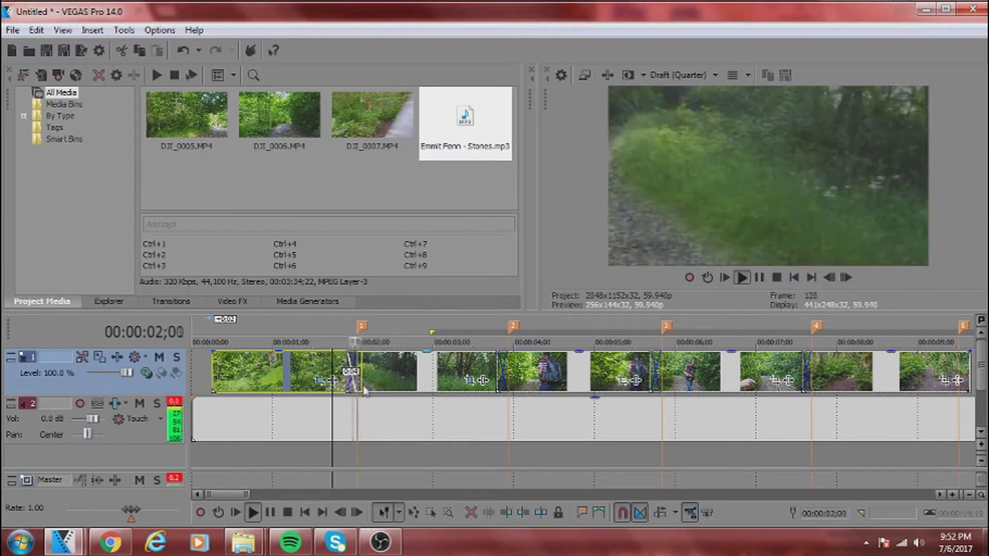
pyautogui.press('space')
# Drag the early Pan/Crop keyframe slightly later so the crop reads 2,651.3 × 1,491.4.
pyautogui.click(469, 379)
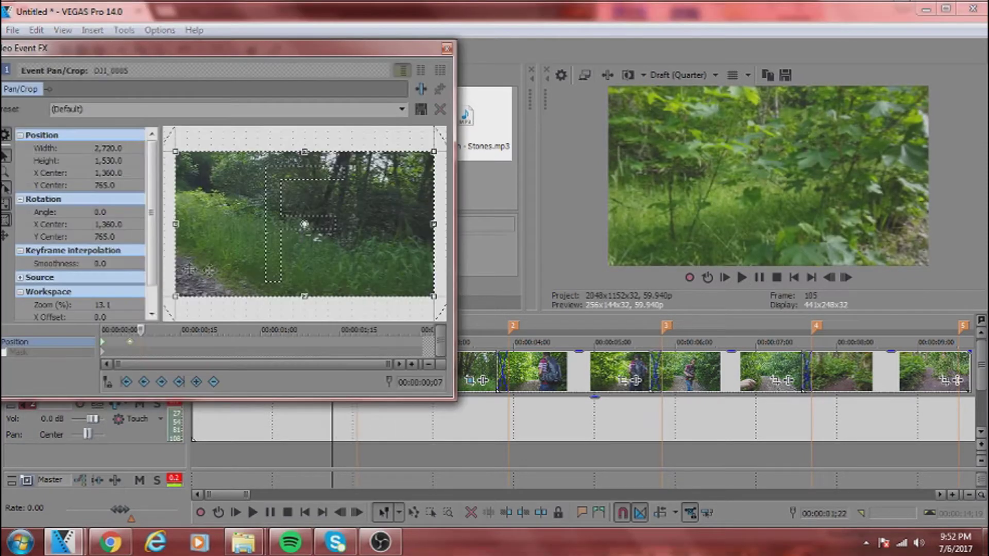
pyautogui.moveTo(132, 347); pyautogui.dragTo(150, 349)
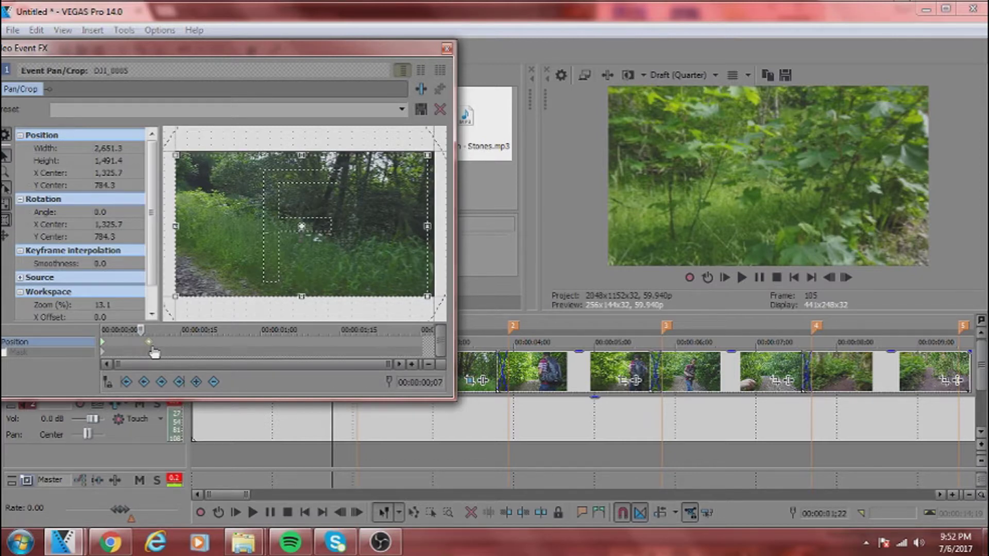
pyautogui.click(447, 49)
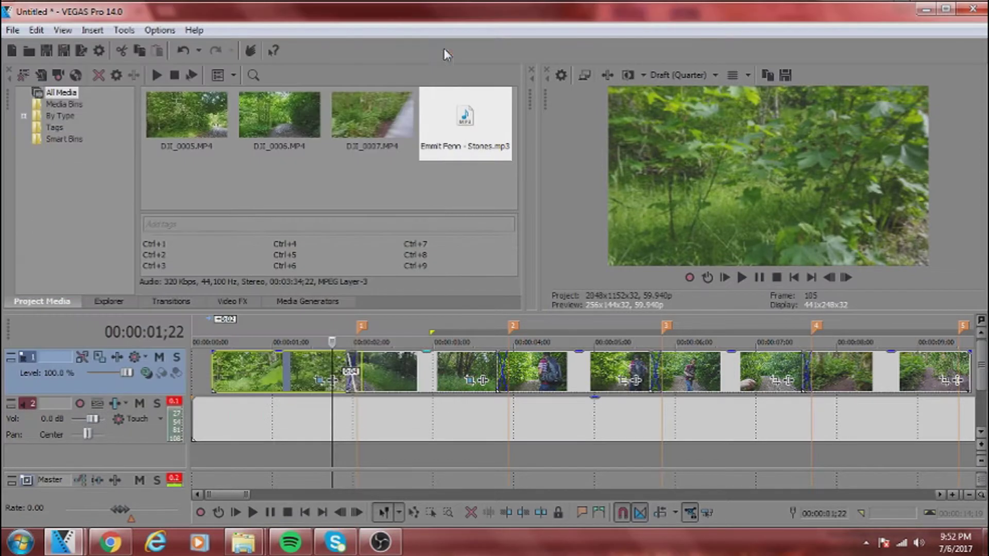
pyautogui.click(324, 366)
pyautogui.press('space')
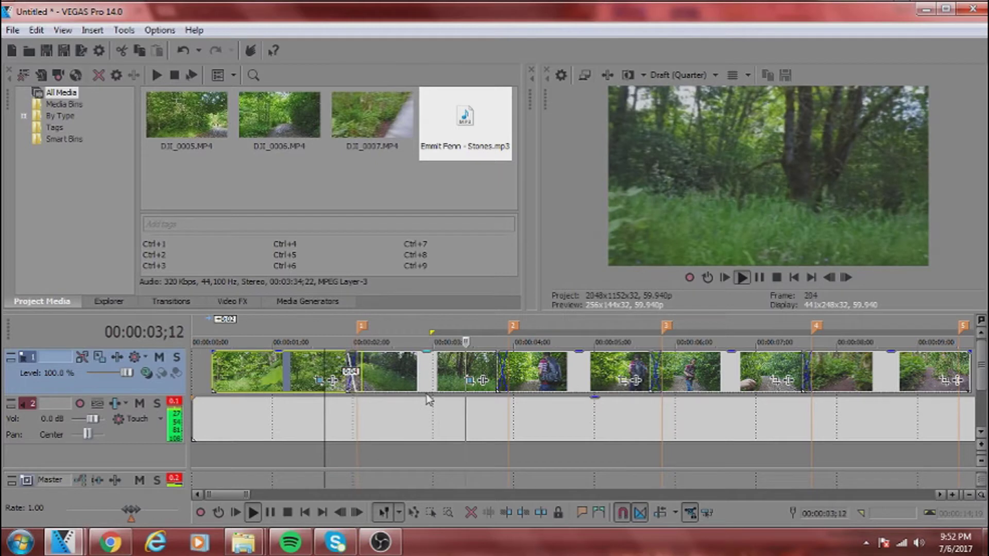
pyautogui.press('space')
pyautogui.press('space')
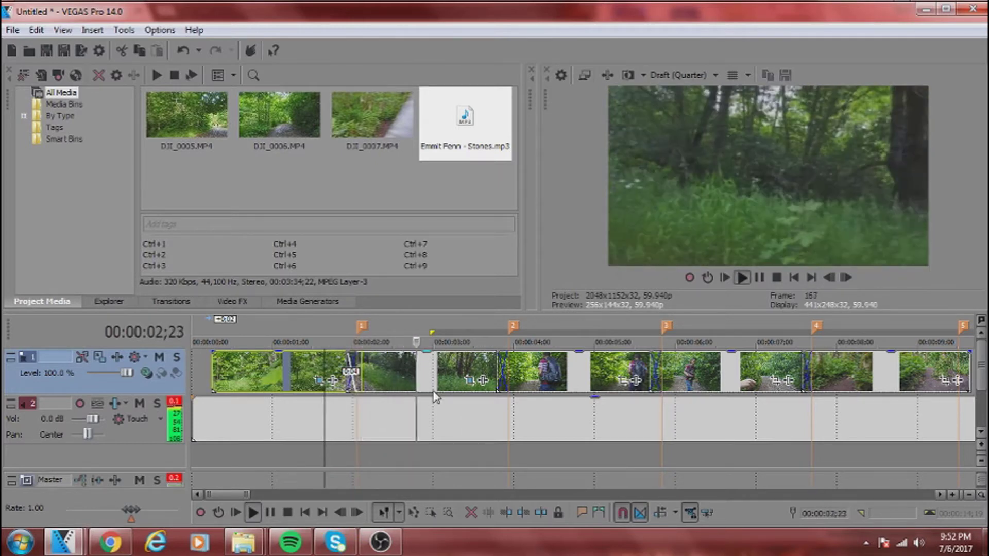
pyautogui.press('space')
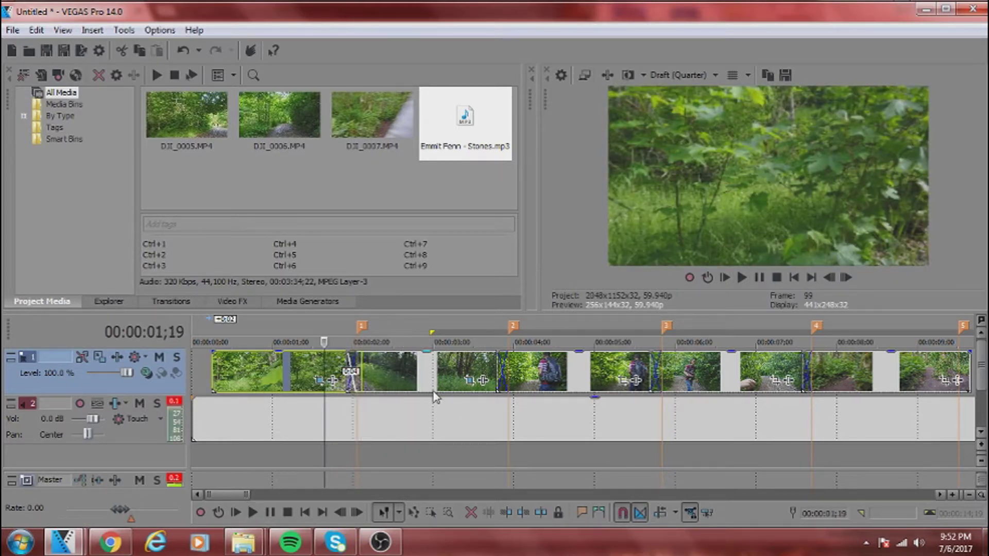